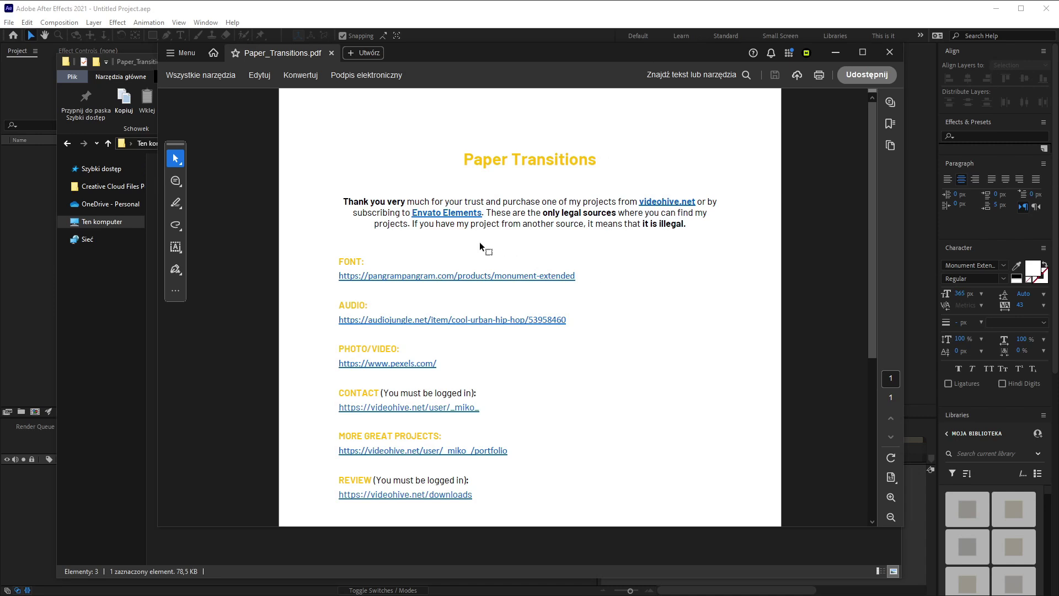
Read through the Paper_Transitions PDF, covering the font, audio, photo/video, contact, portfolio and review links, and close it
left_click_drag(871, 217, 874, 235)
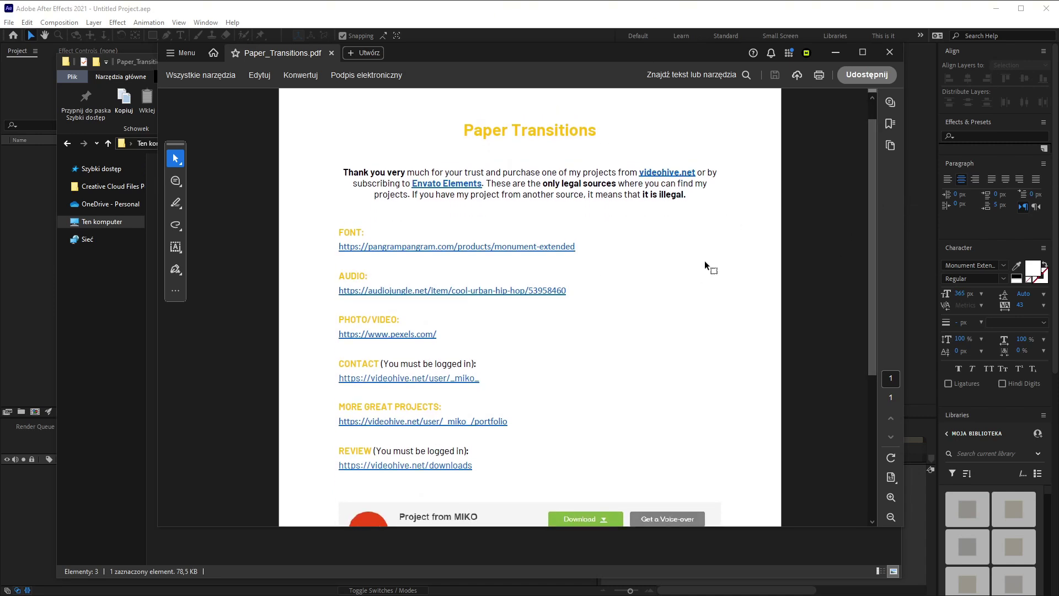
left_click_drag(873, 210, 870, 235)
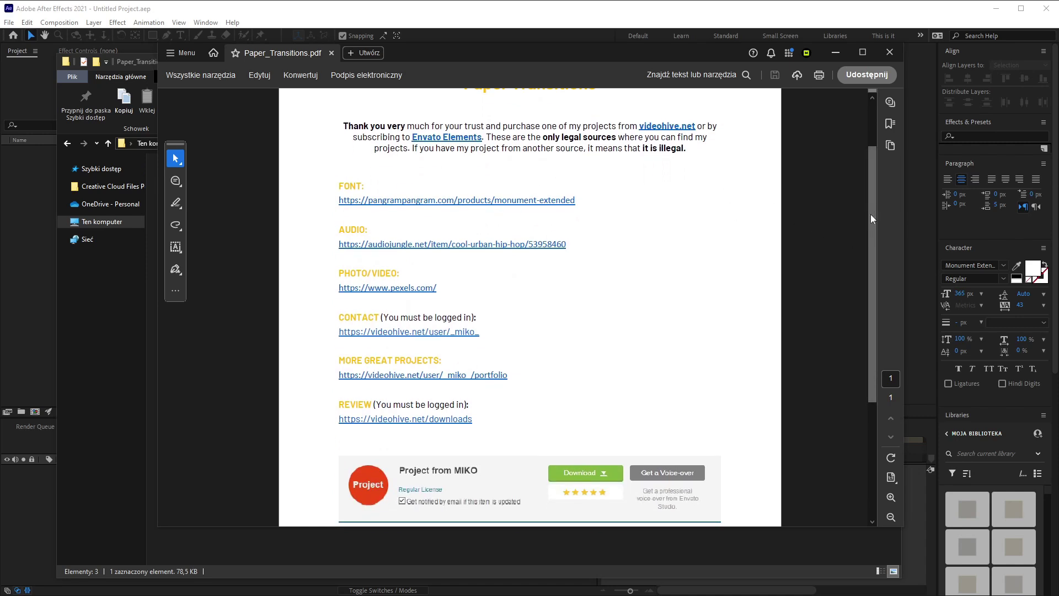
left_click_drag(871, 210, 870, 218)
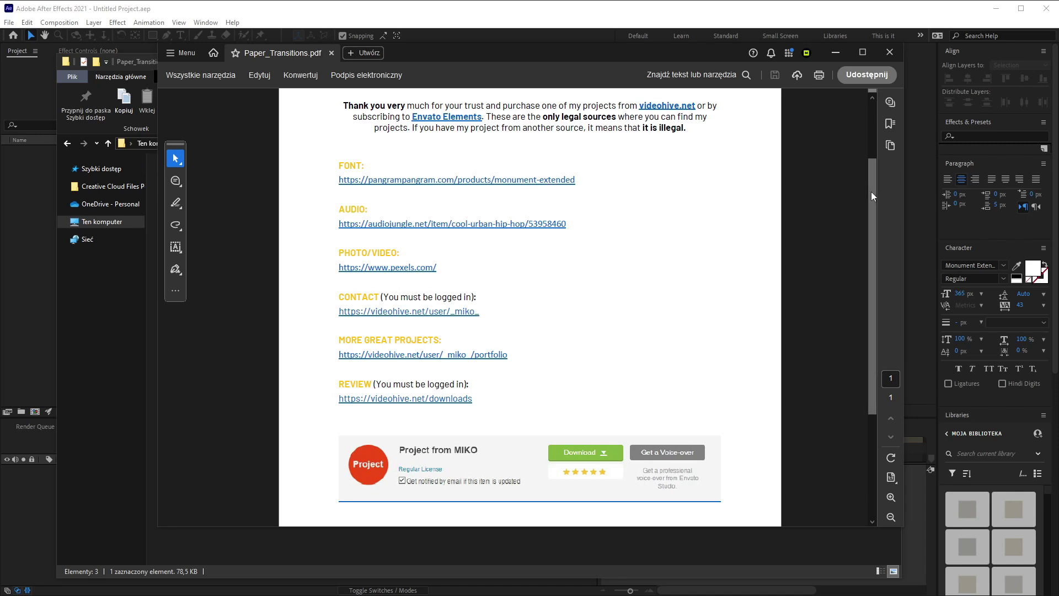
scroll(870, 191, "down", 1)
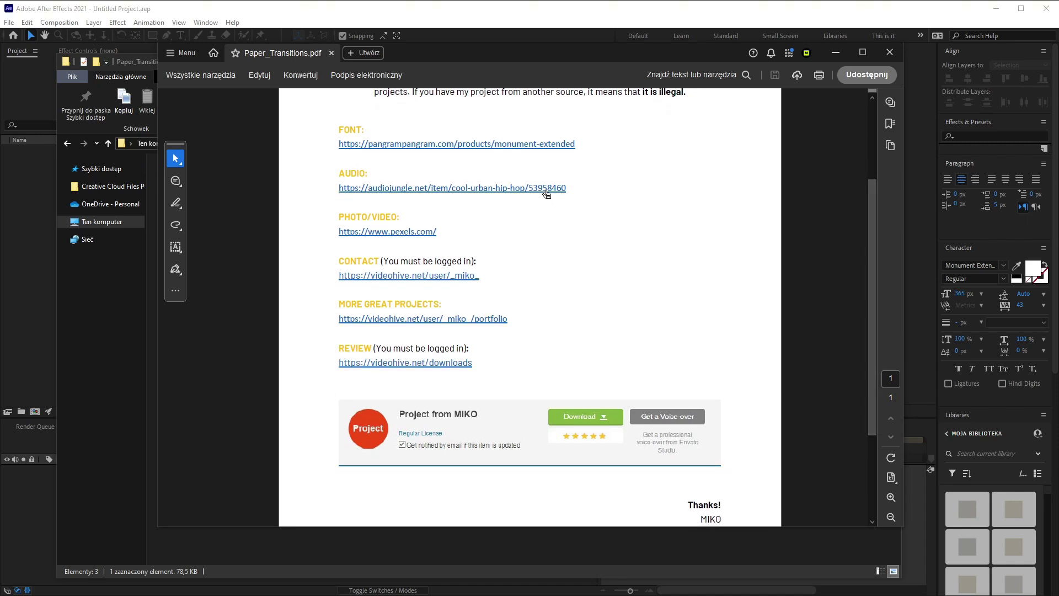
scroll(873, 210, "down", 1)
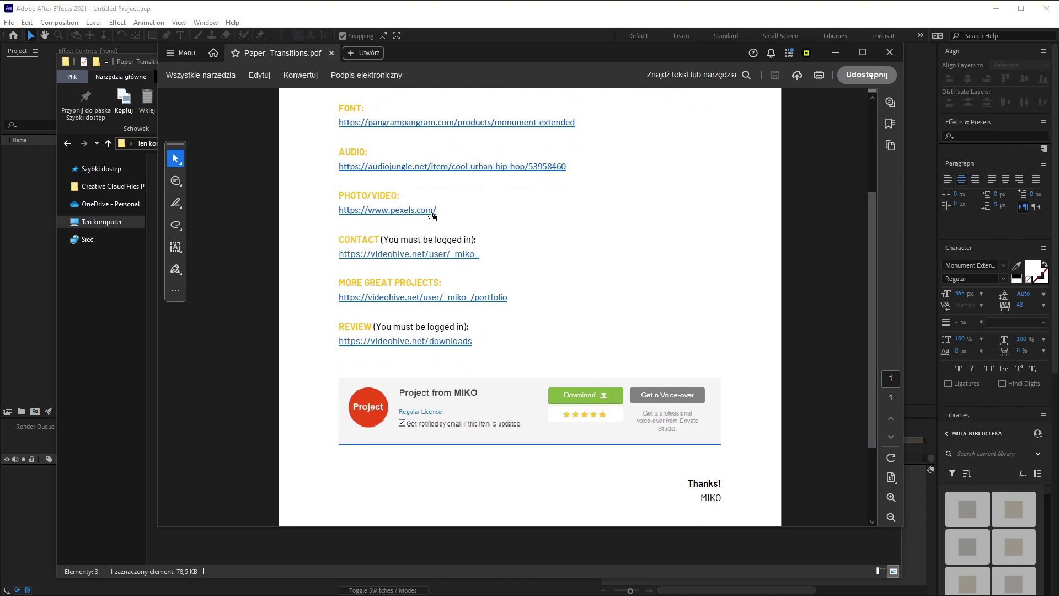
left_click_drag(432, 217, 477, 214)
left_click_drag(584, 220, 886, 241)
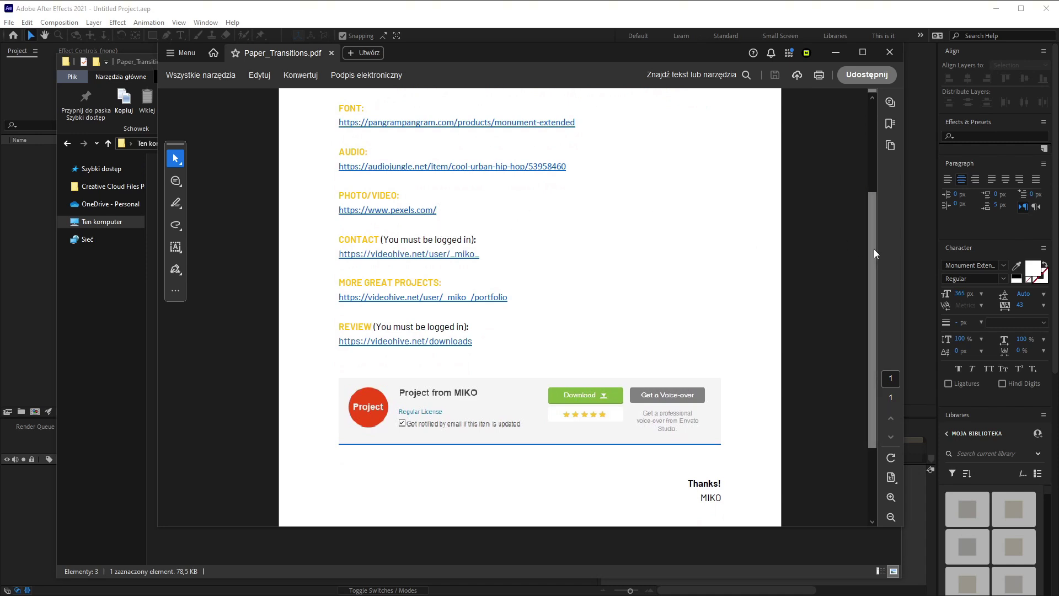
scroll(874, 250, "down", 1)
left_click_drag(440, 236, 518, 239)
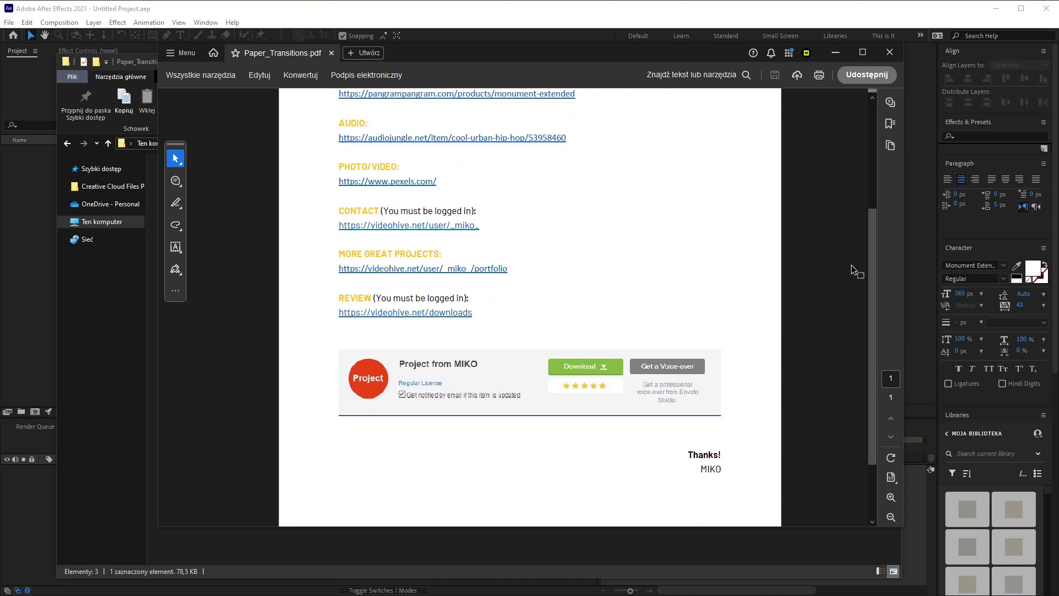
left_click_drag(852, 264, 520, 250)
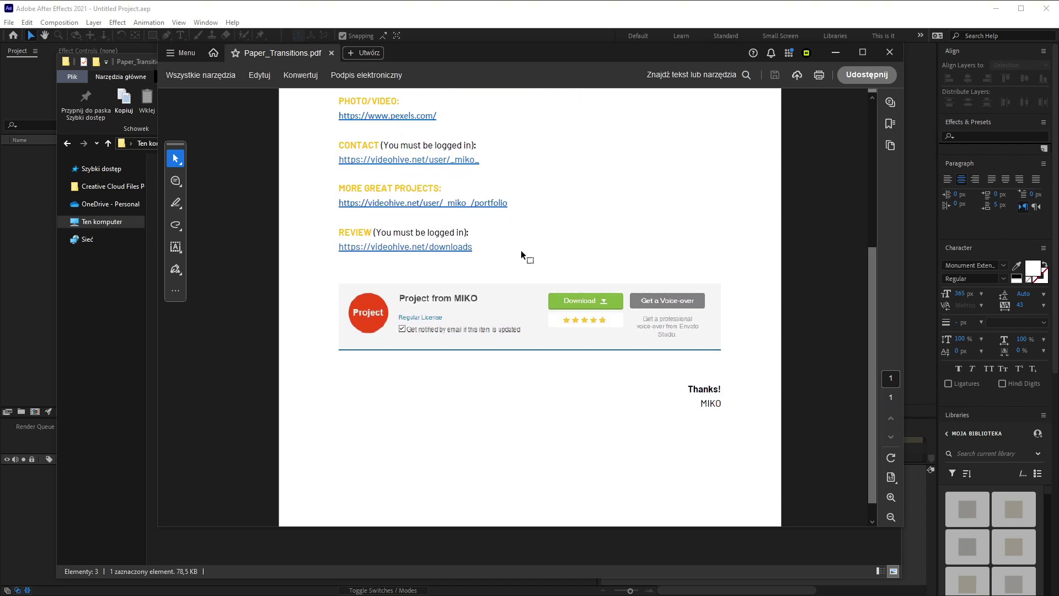
left_click_drag(872, 281, 873, 211)
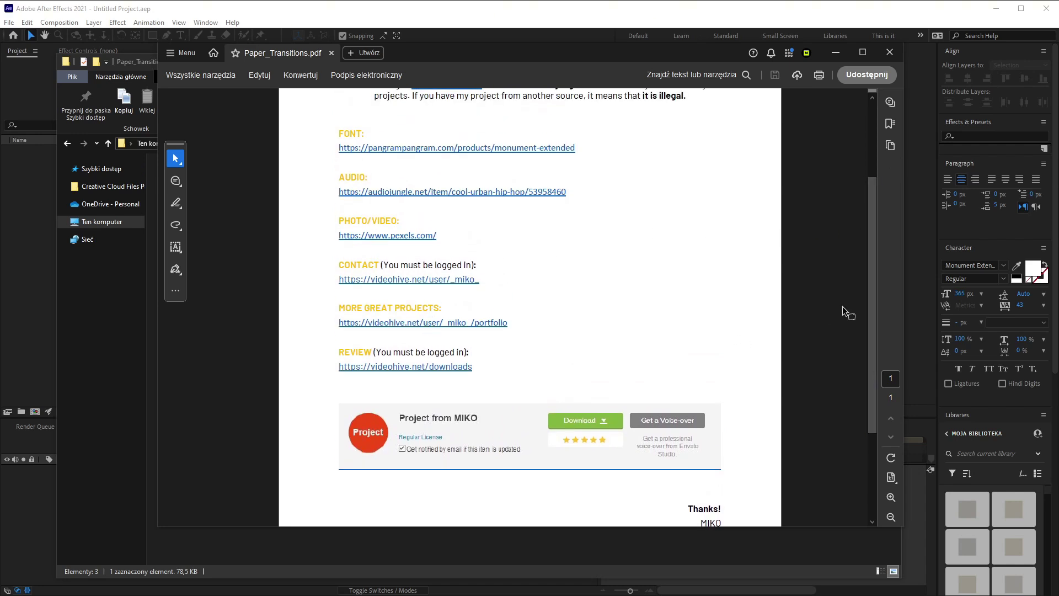
left_click_drag(872, 306, 870, 220)
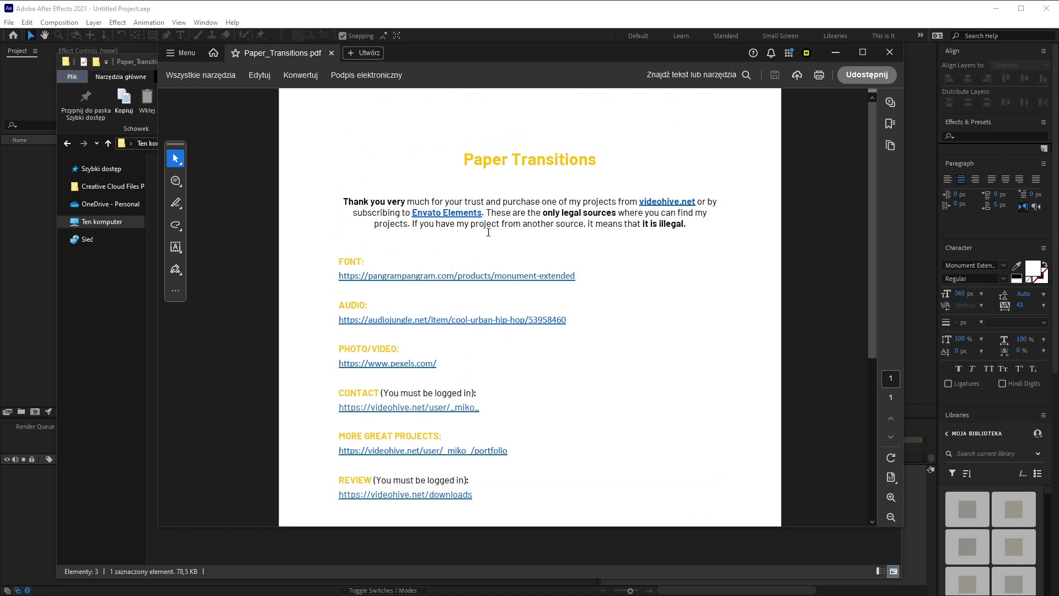
left_click(889, 52)
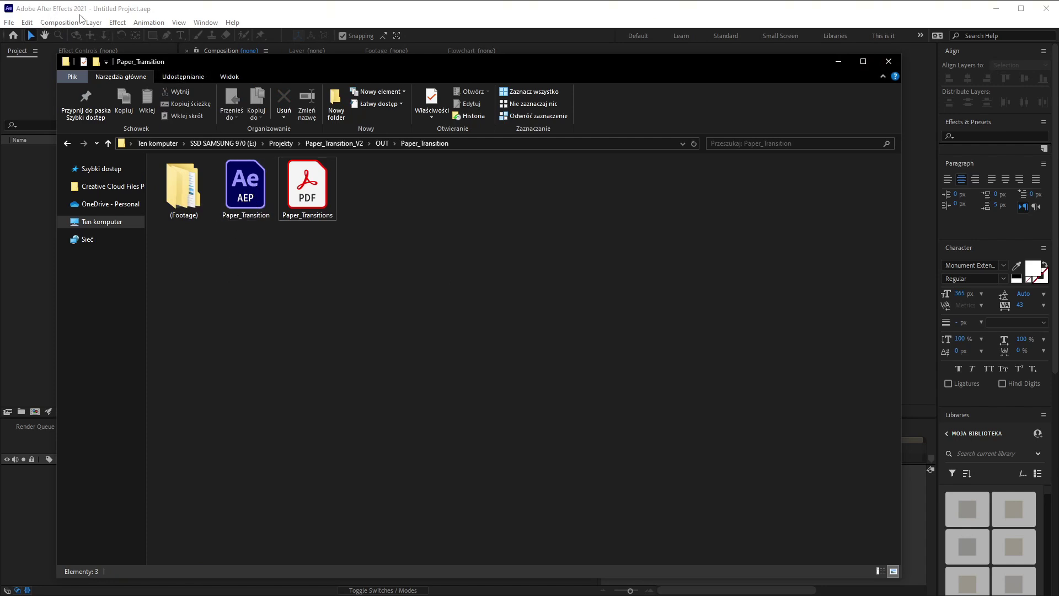
Open the Paper_Transition project file in Adobe After Effects 2021 and make the timeline area taller
right_click(247, 184)
mouse_move(299, 282)
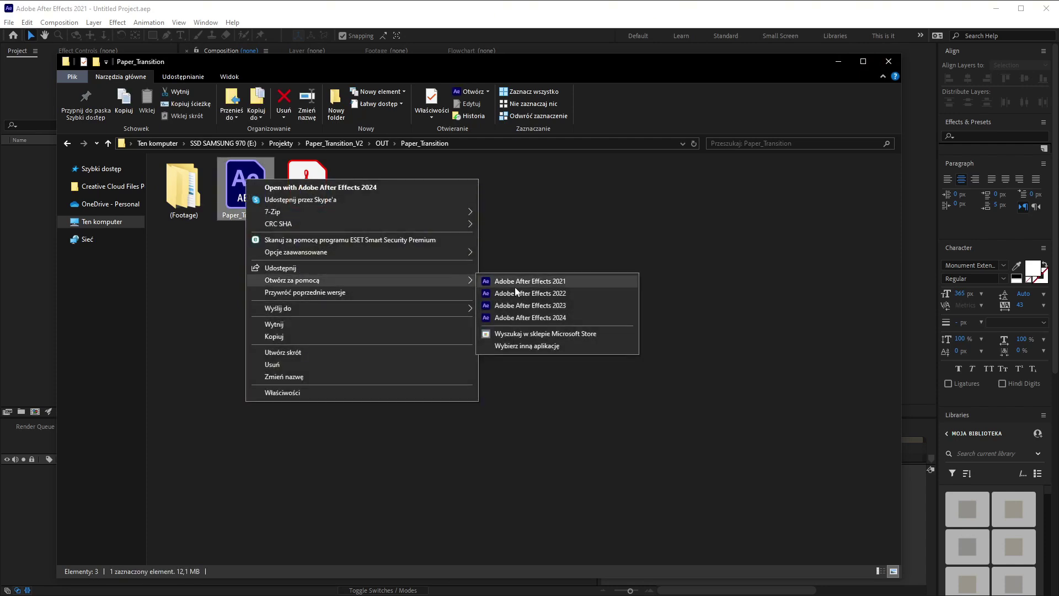
left_click(524, 286)
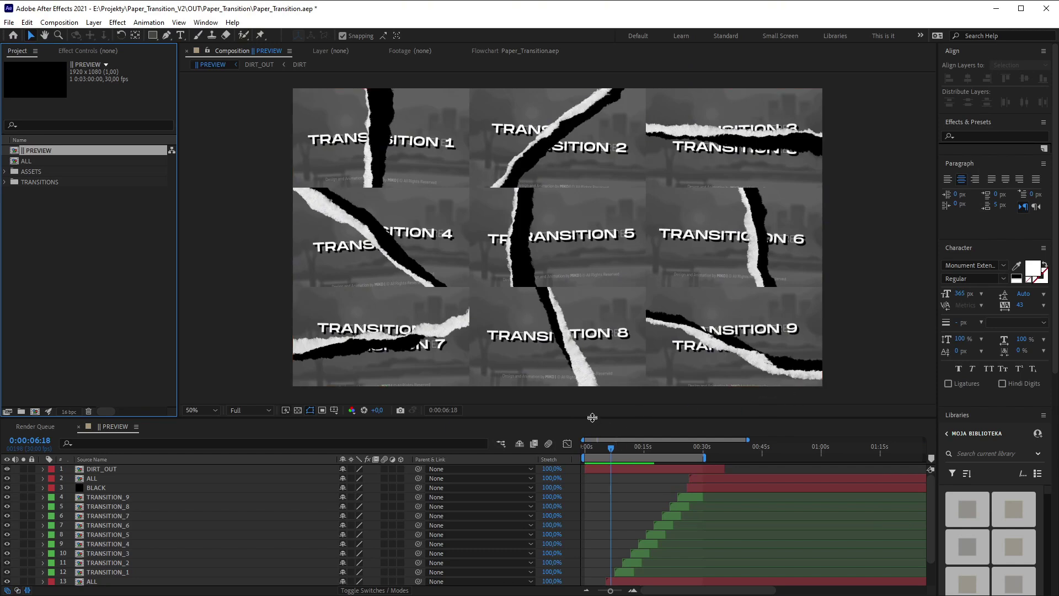
left_click_drag(592, 418, 627, 423)
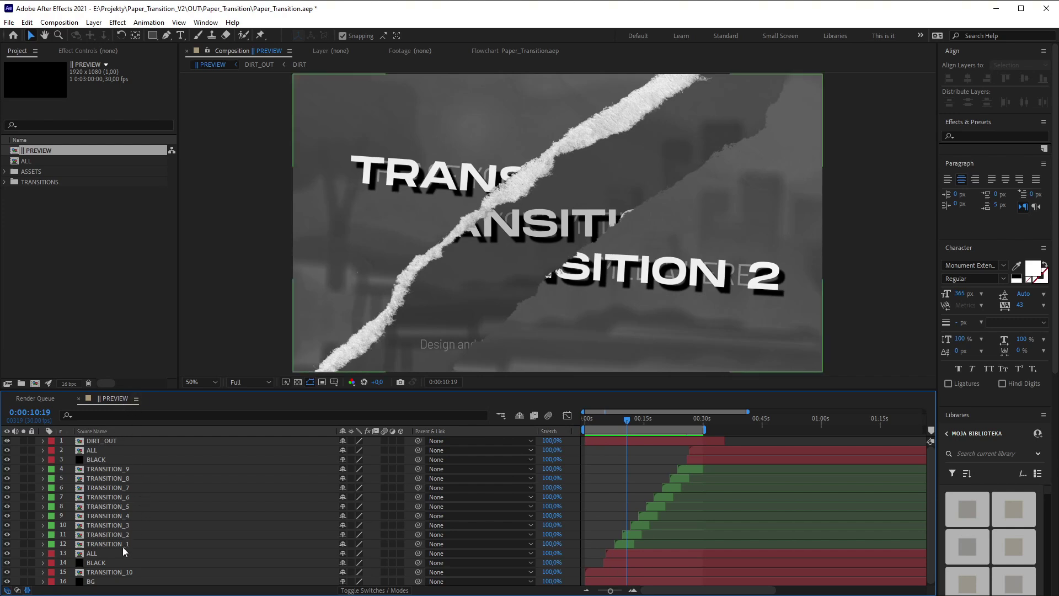
Expand the TRANSITIONS folder in the project and look over the contents of its transition subfolders
left_click(25, 203)
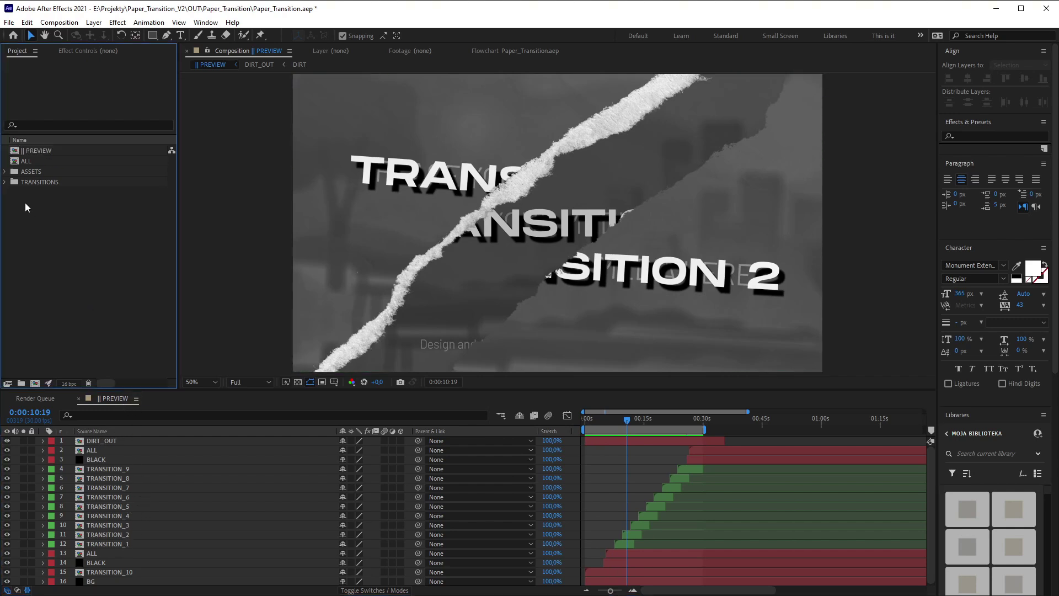
left_click(5, 182)
scroll(26, 203, "down", 1)
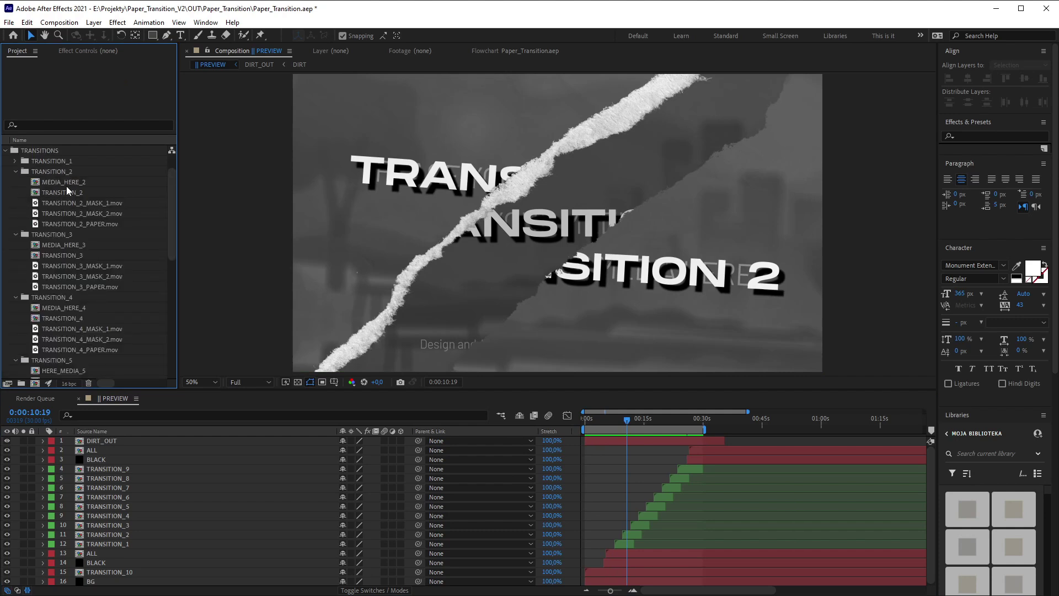
Open the MEDIA_HERE_1 composition nested in TRANSITION_1 and add the video 7088388-uhd_4096_2160_25fps.mp4 as its uppermost layer
double_click(120, 544)
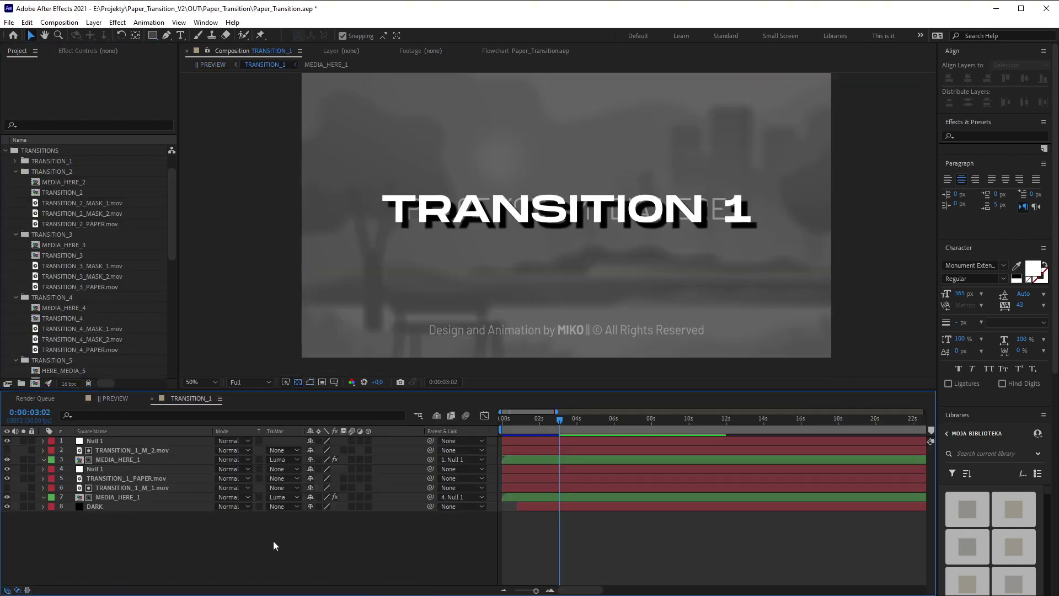
double_click(123, 497)
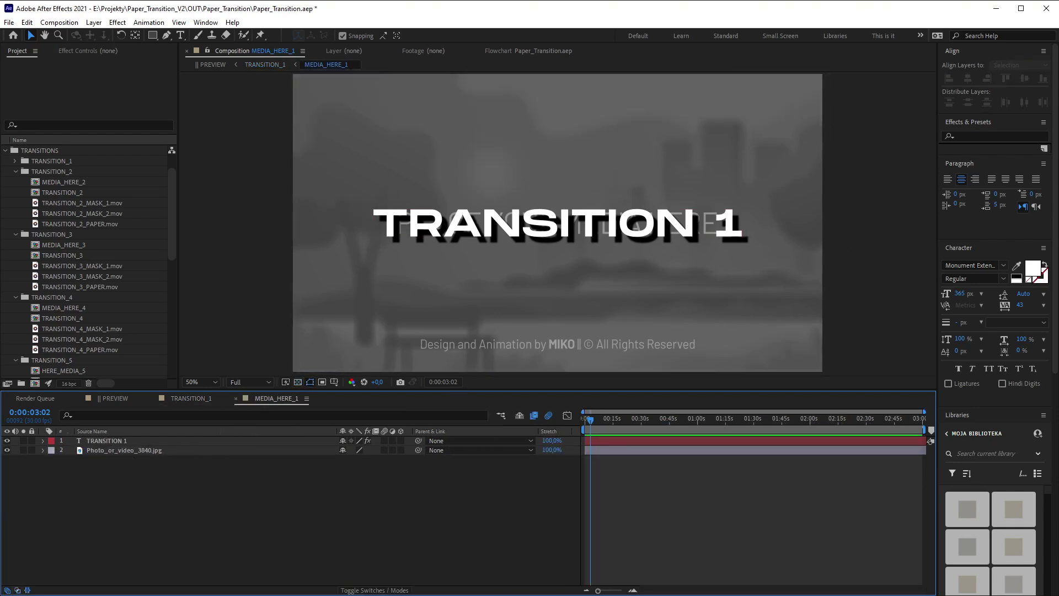
key("alt+Tab")
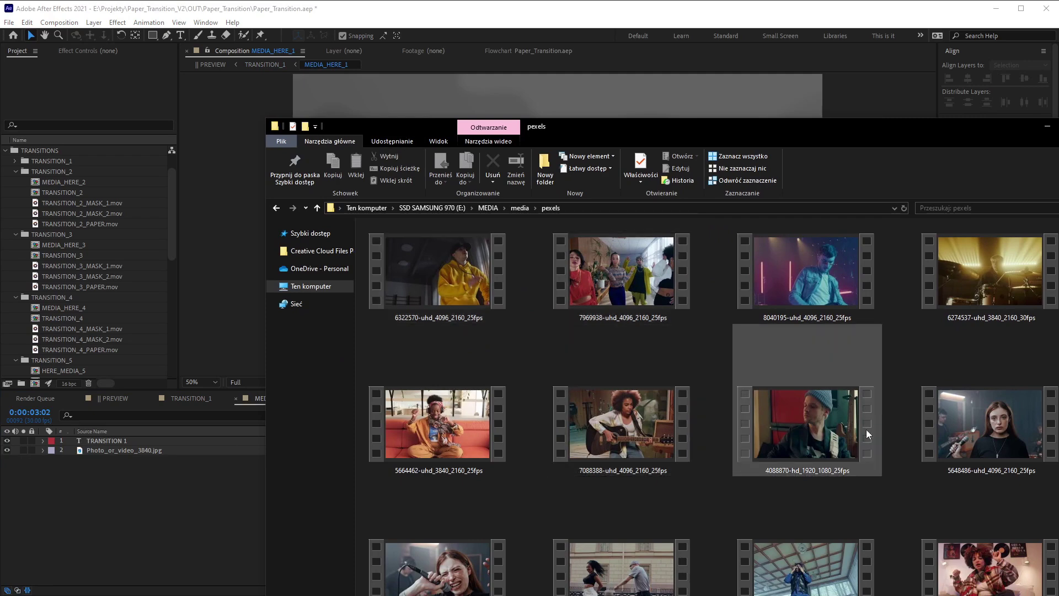
left_click_drag(635, 423, 172, 508)
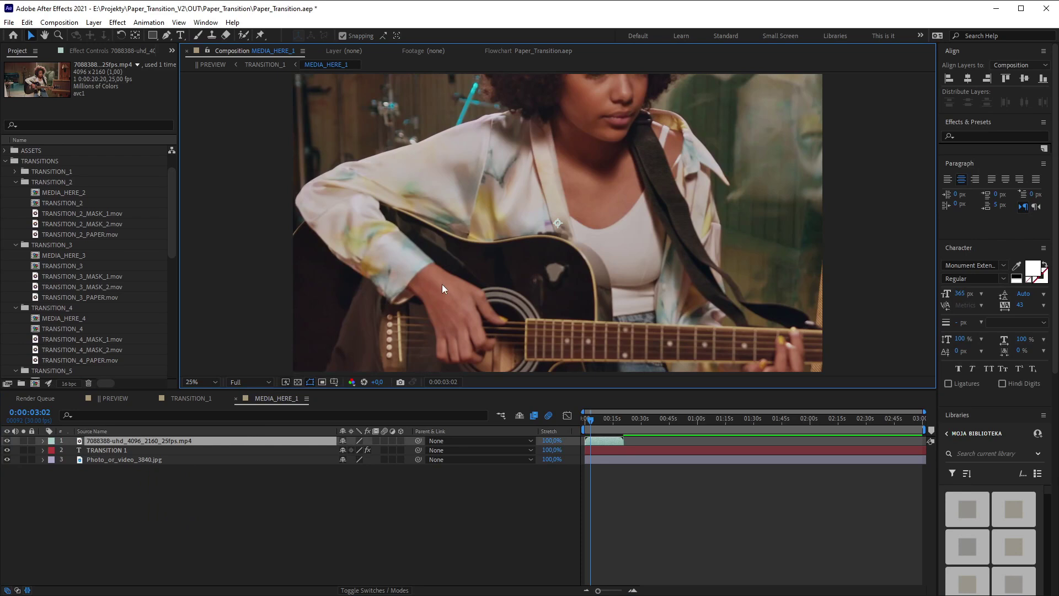
Scale the guitar video layer to 52.6% so it fits the MEDIA_HERE_1 frame
scroll(442, 284, "down", 1)
key("s")
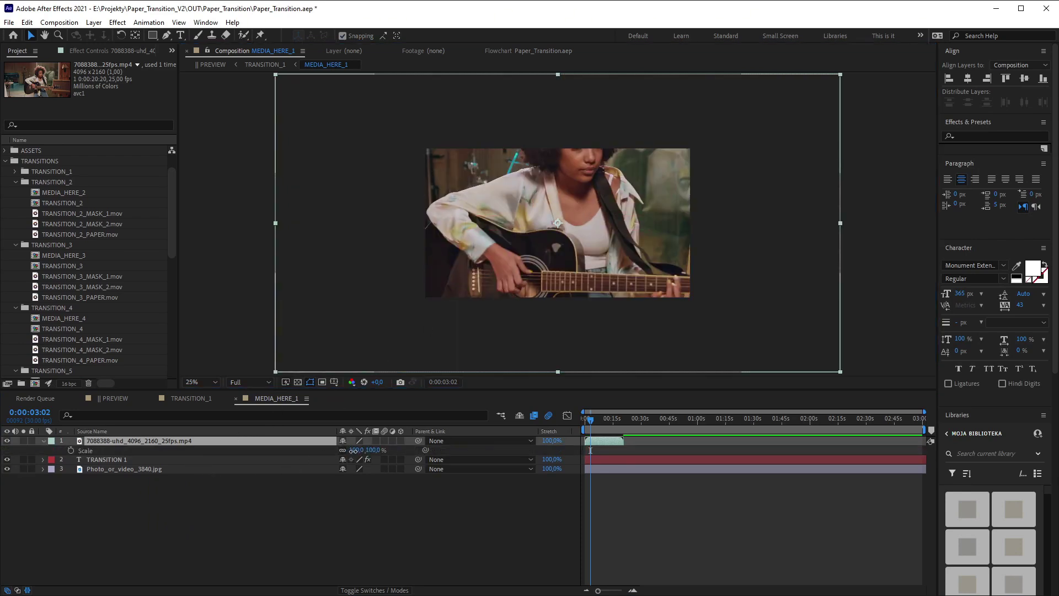
left_click_drag(359, 447, 301, 457)
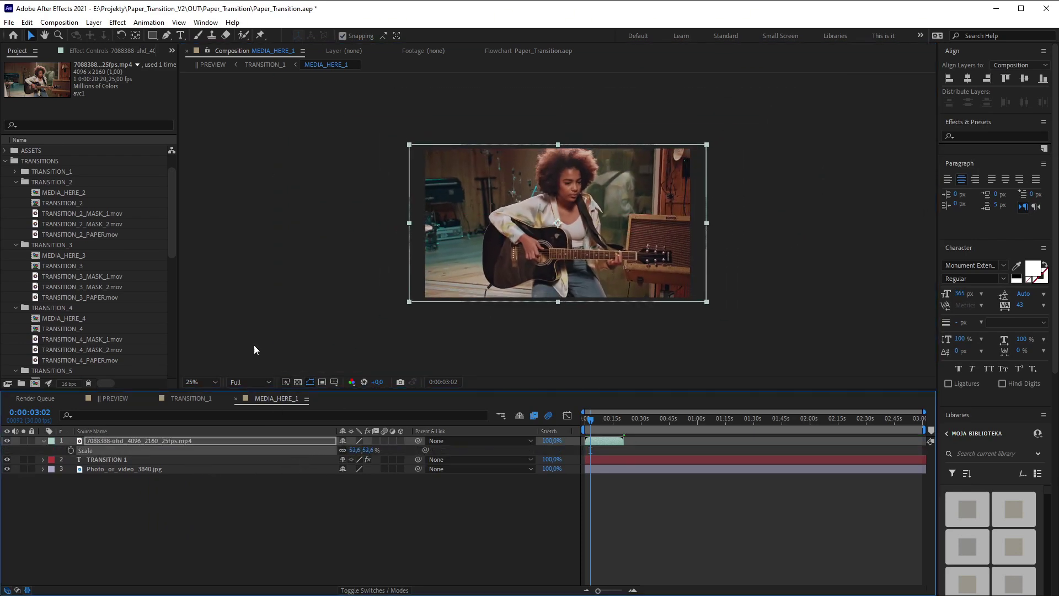
Check the frame size, frame rate and duration in the composition settings of MEDIA_HERE_1
left_click(57, 23)
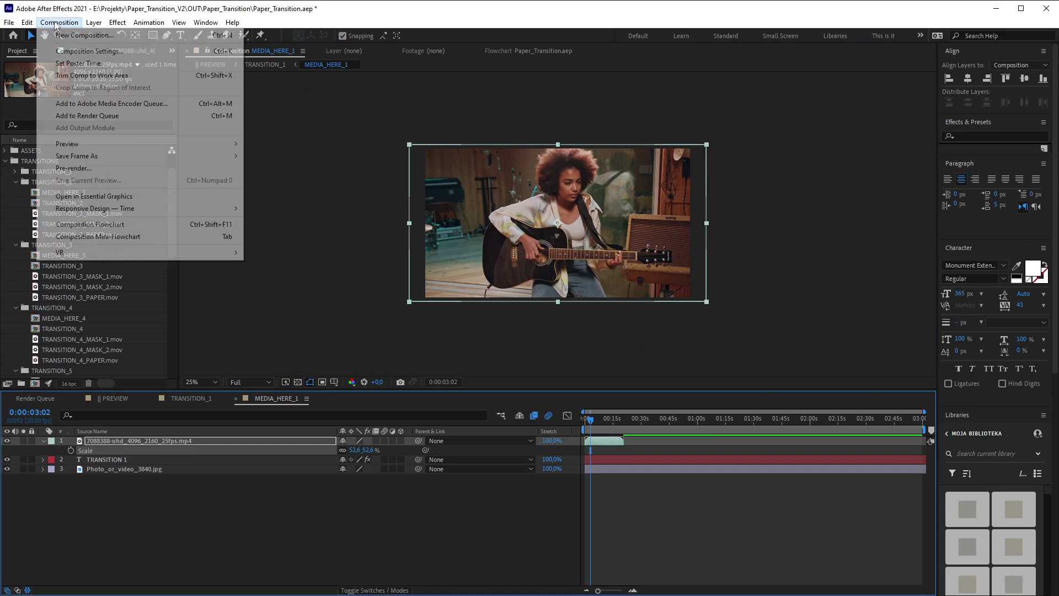
left_click(70, 51)
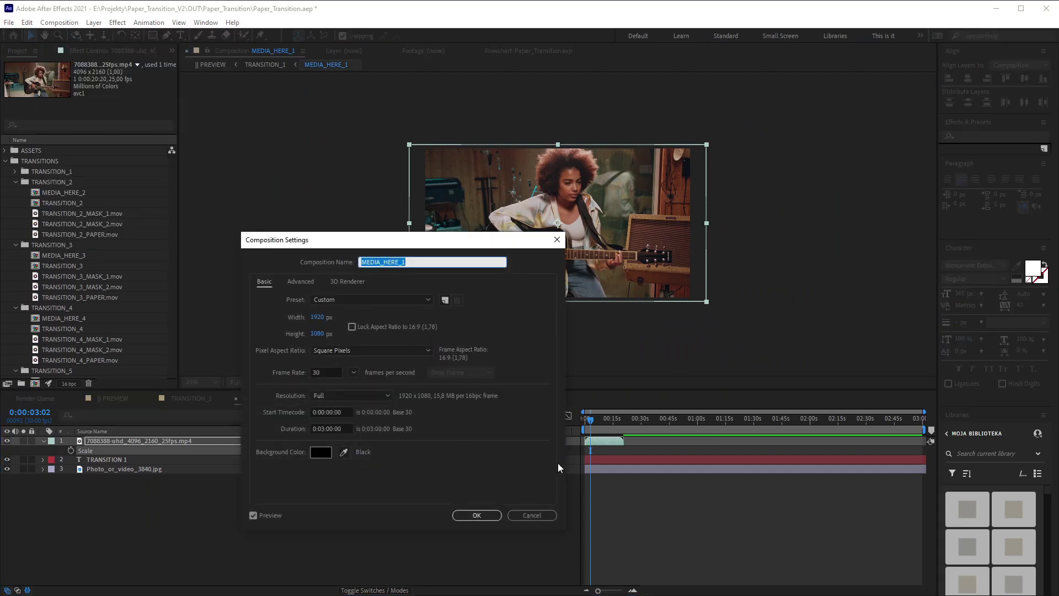
left_click(477, 515)
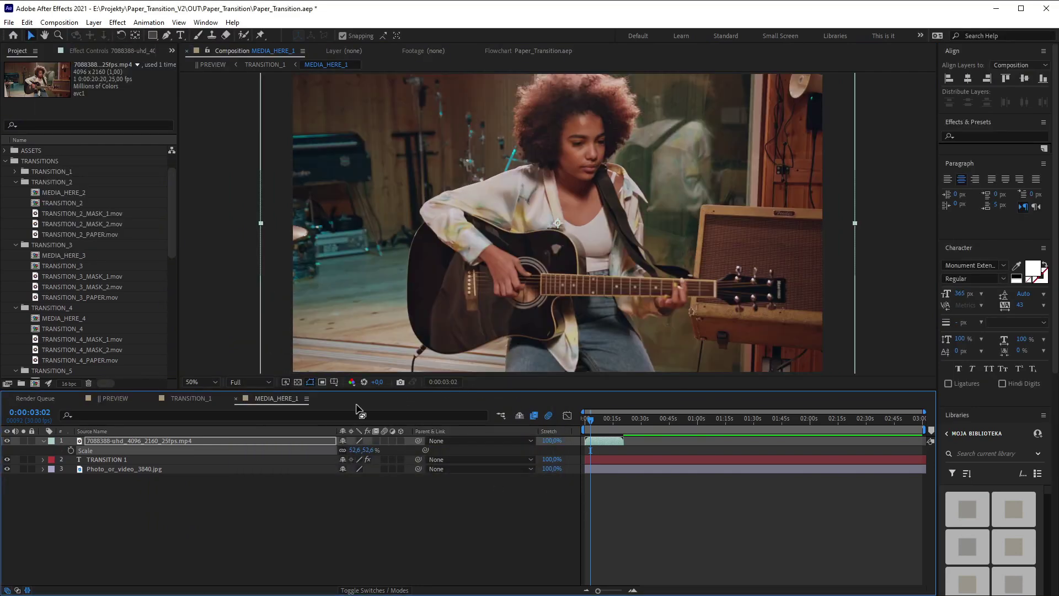
Set the viewer resolution of the TRANSITION_1 composition to Quarter and preview the transition from its start
left_click(187, 399)
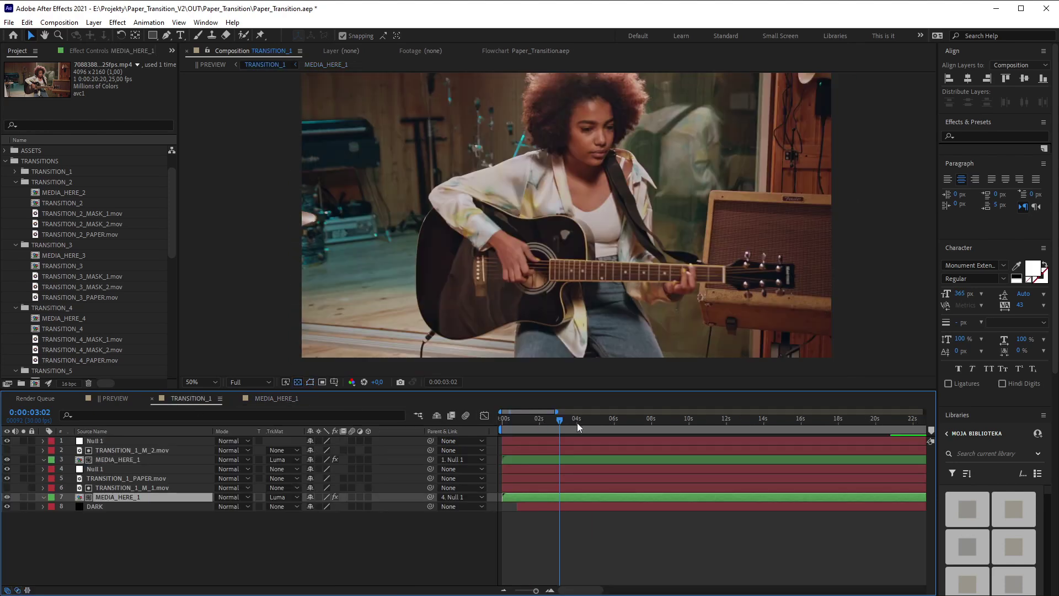
left_click_drag(541, 419, 495, 430)
left_click(239, 382)
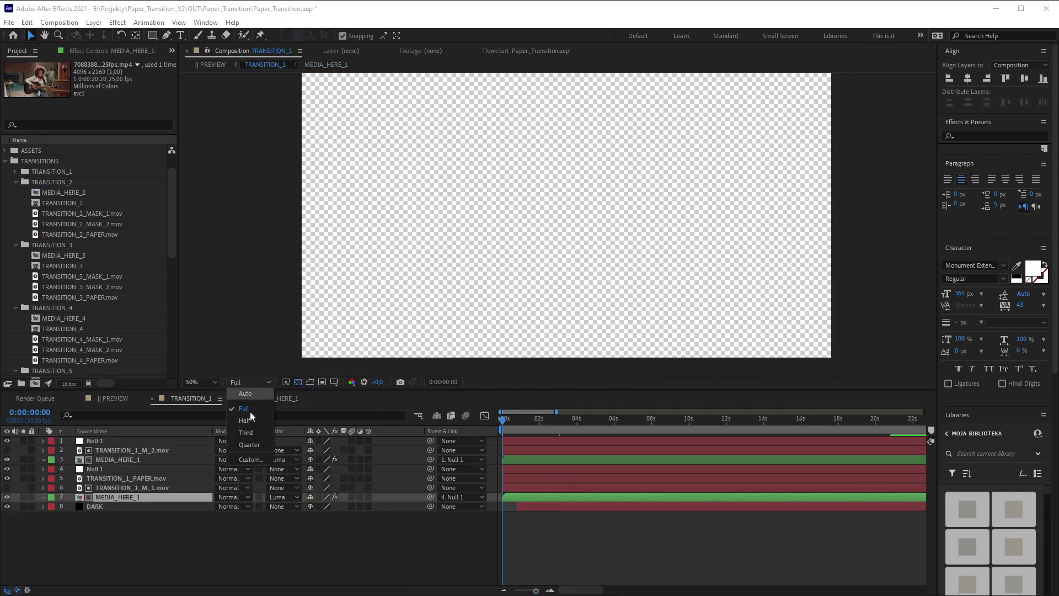
left_click(249, 445)
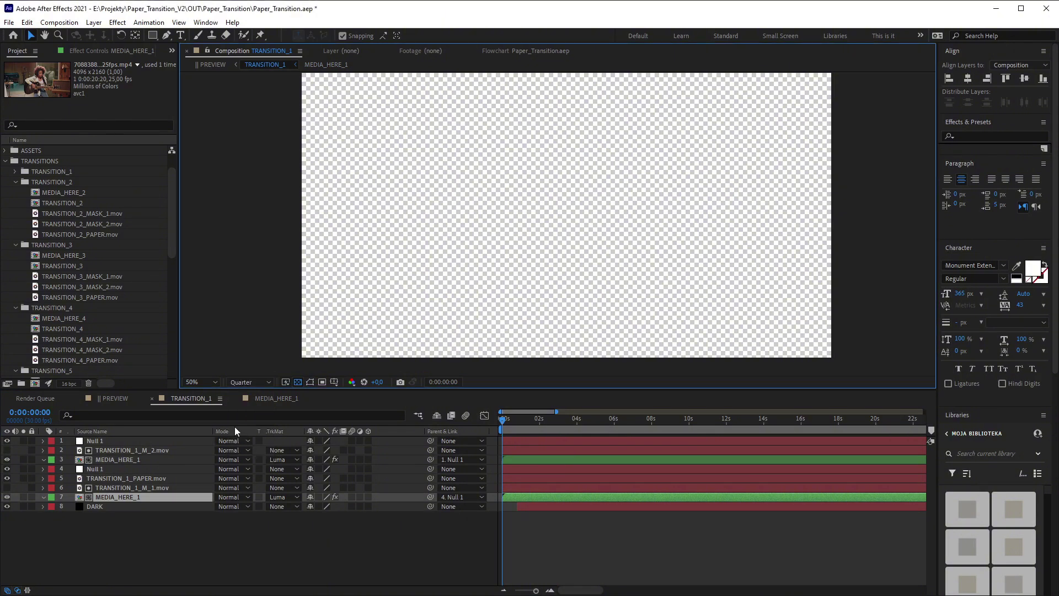
key("space")
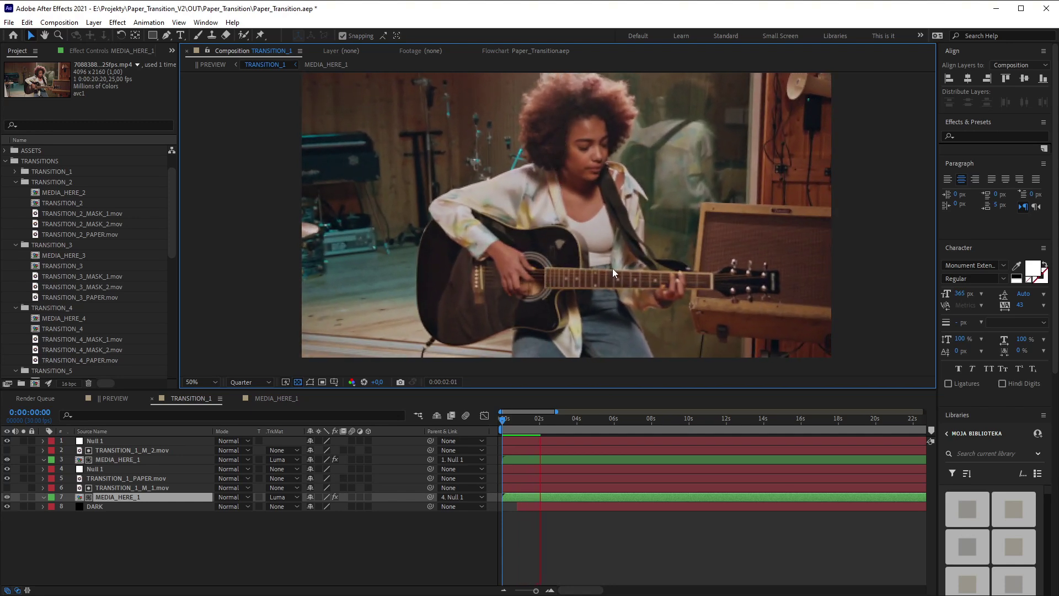
key("space")
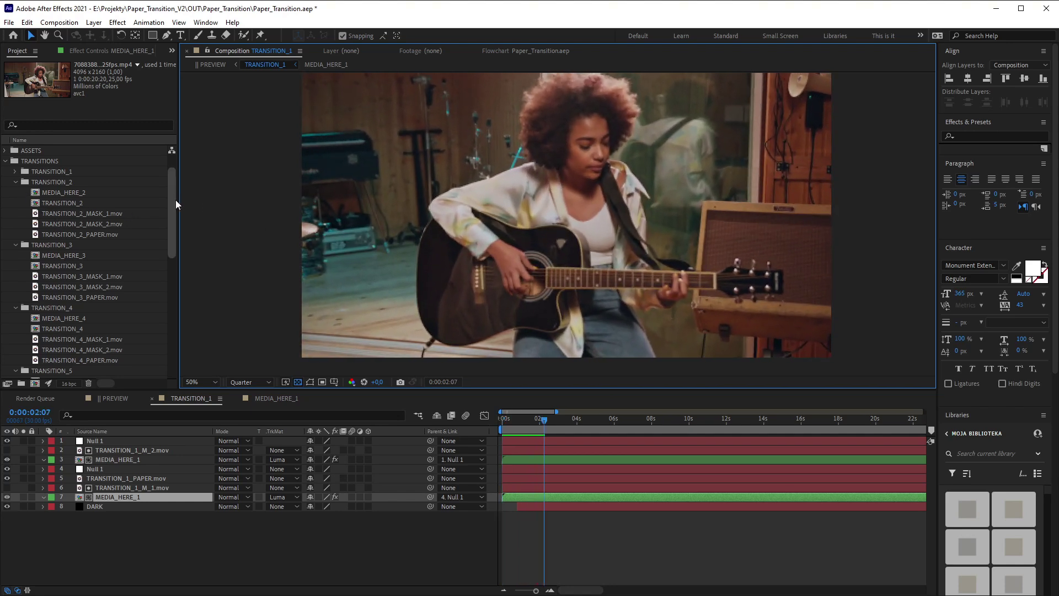
Make the project list taller and collapse the TRANSITION_2 to TRANSITION_9 subfolders within the TRANSITIONS folder
left_click_drag(171, 200, 173, 330)
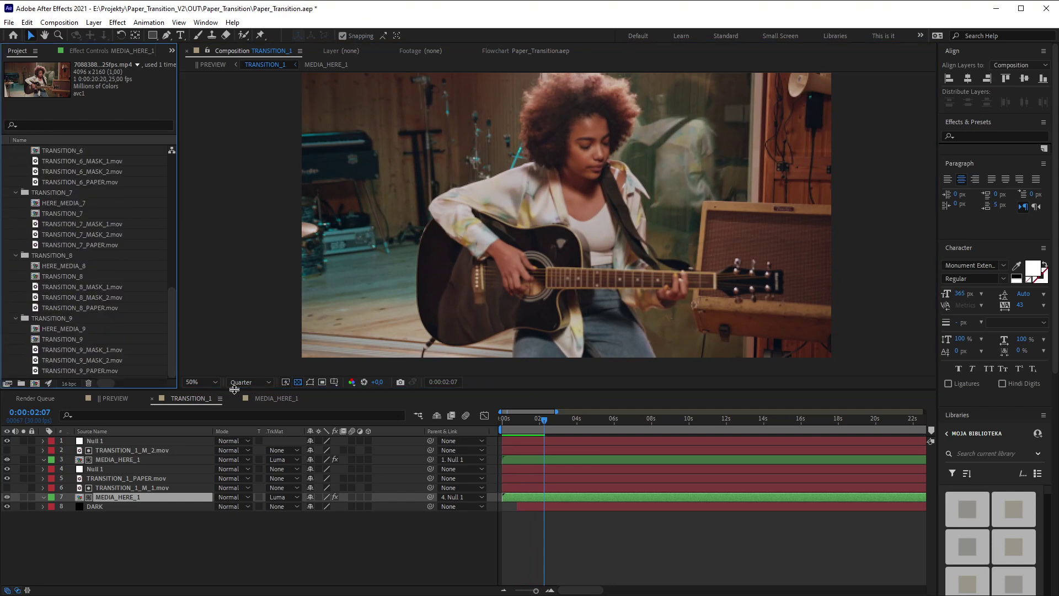
left_click_drag(235, 389, 218, 458)
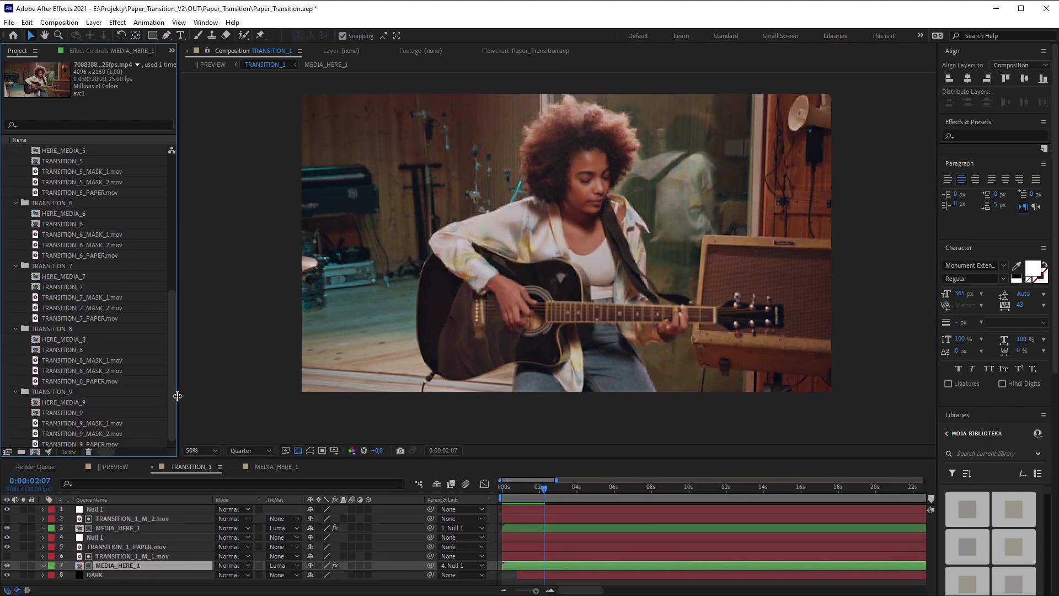
left_click_drag(172, 396, 172, 259)
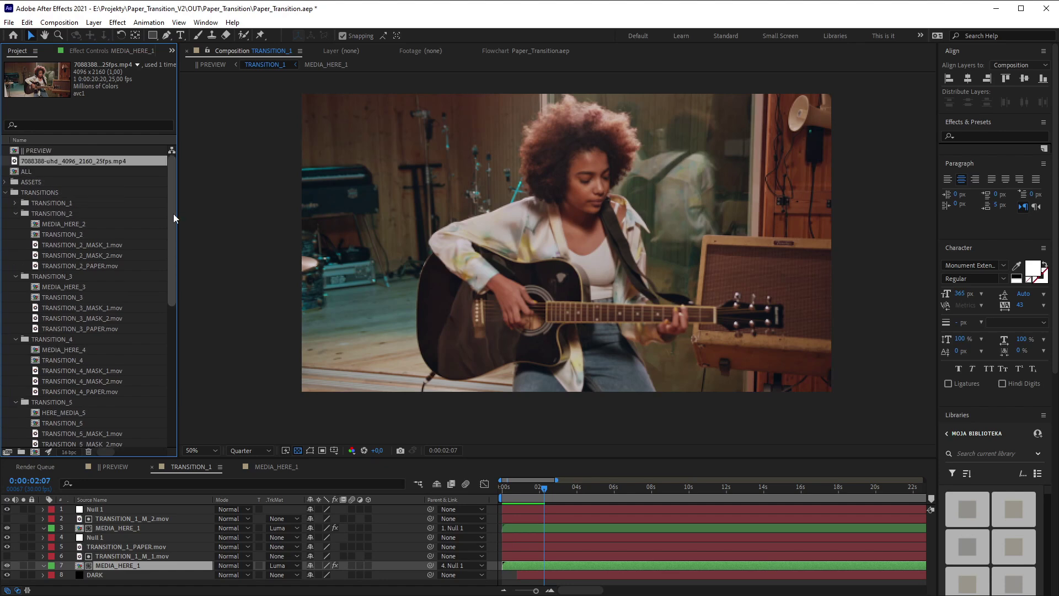
left_click(67, 279)
key("ctrl+a")
left_click(16, 275)
left_click(51, 333)
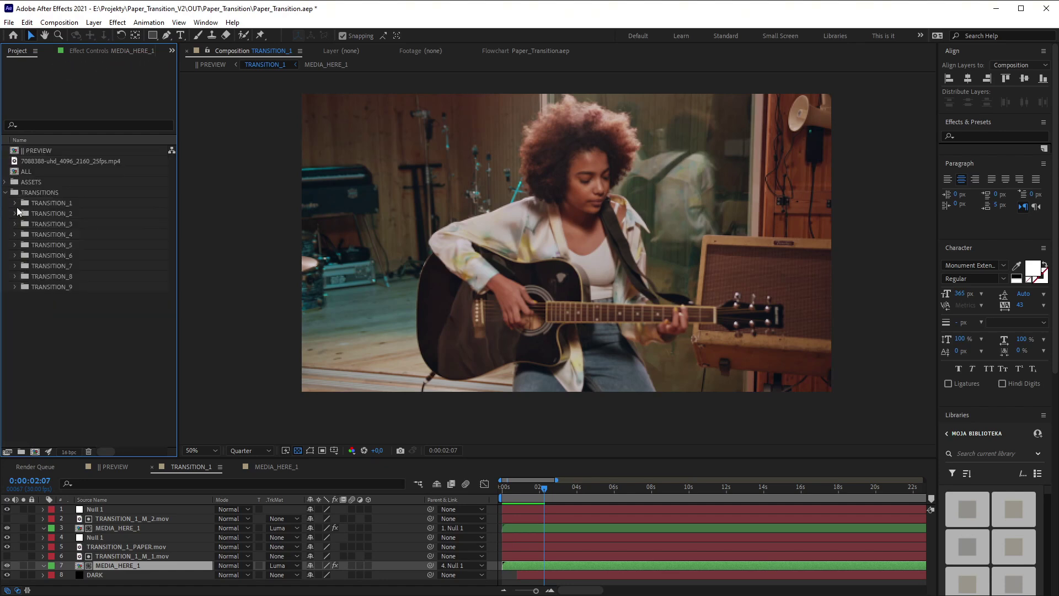
Create a new 1920 x 1080, 30 fps composition named NEW_COMP
right_click(45, 338)
left_click(61, 341)
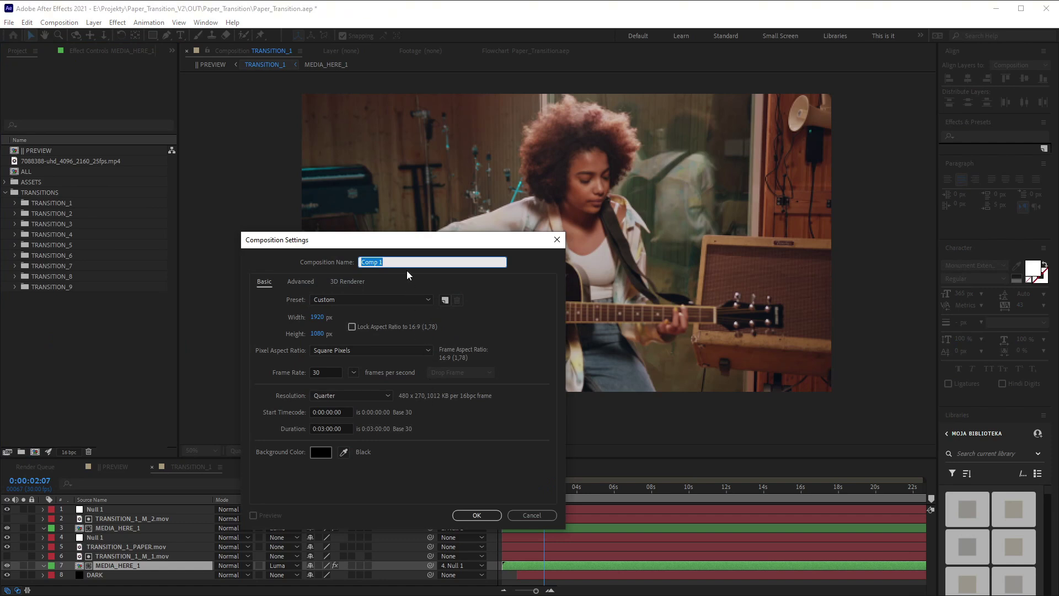
type("NEW_COMP")
key("Return")
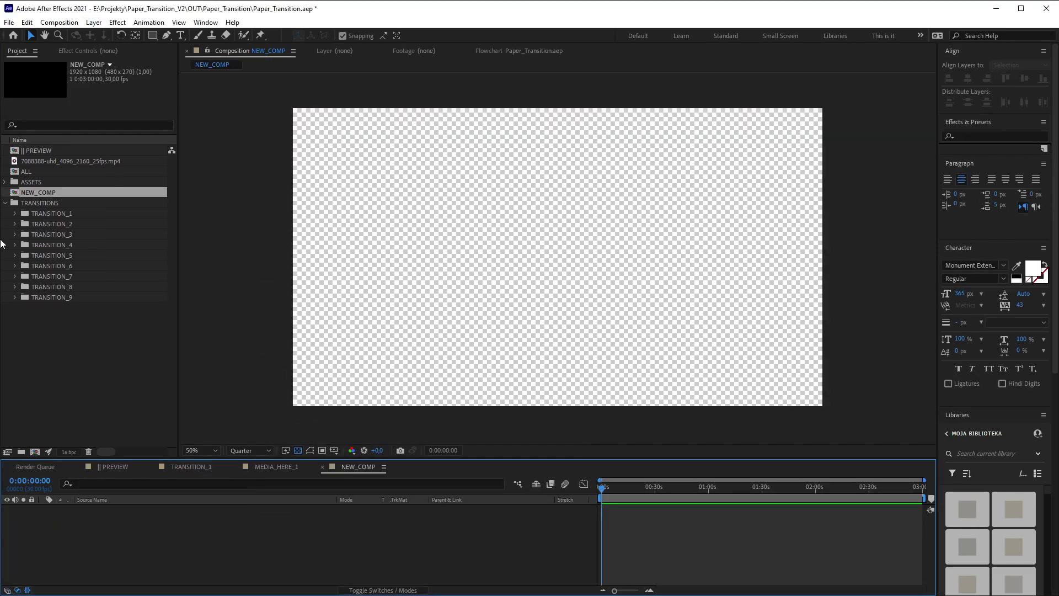
Place the TRANSITION_1 composition from its folder as a layer in NEW_COMP and move the playhead to about 16 seconds
left_click(15, 213)
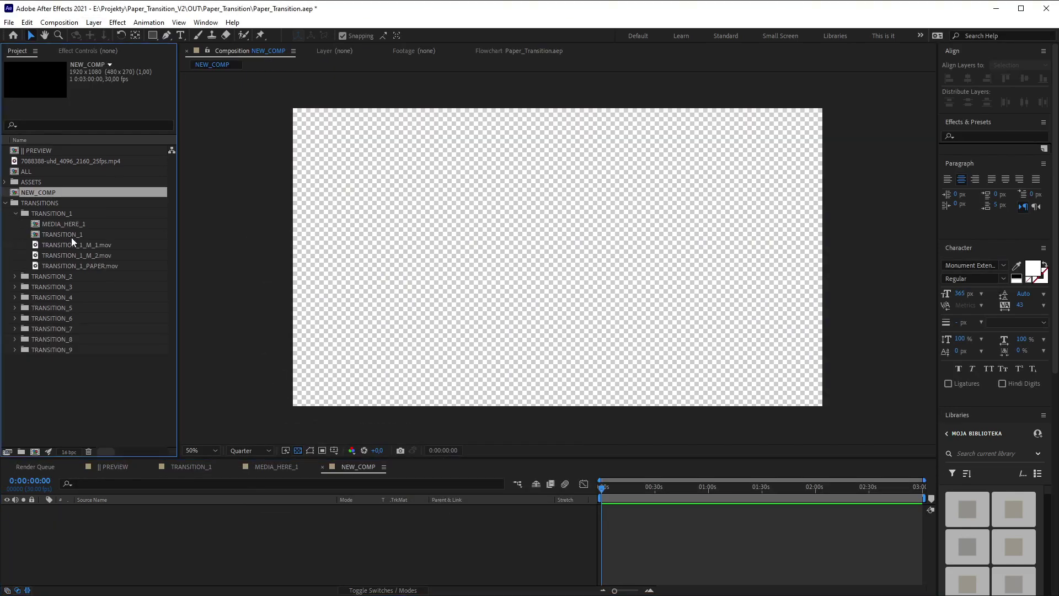
left_click_drag(71, 237, 204, 531)
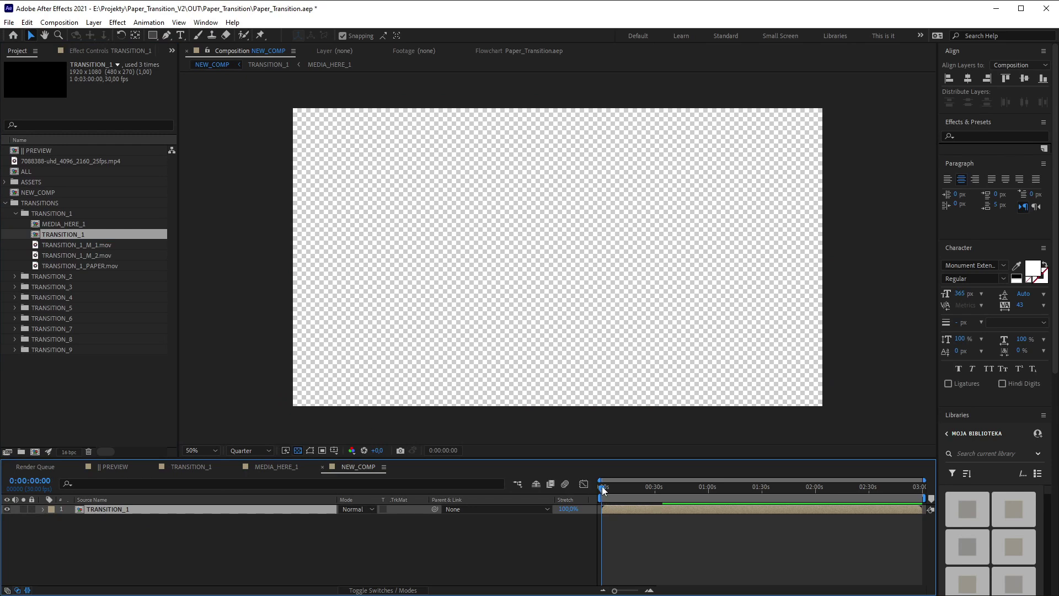
left_click_drag(602, 489, 632, 492)
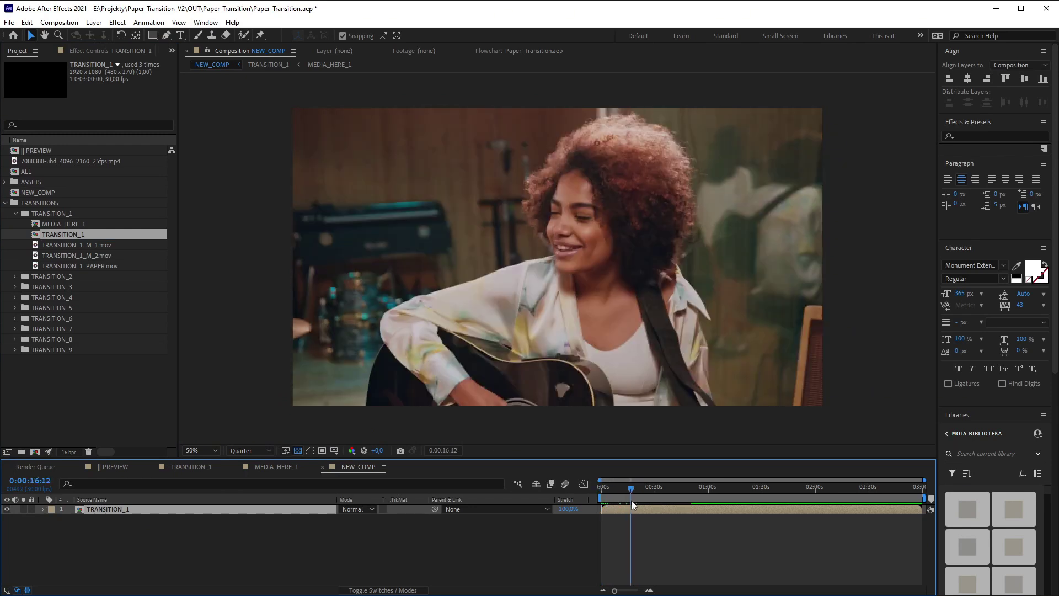
Expand the TRANSITION_2 folder and place the TRANSITION_2 composition above the TRANSITION_1 layer in NEW_COMP
left_click(15, 276)
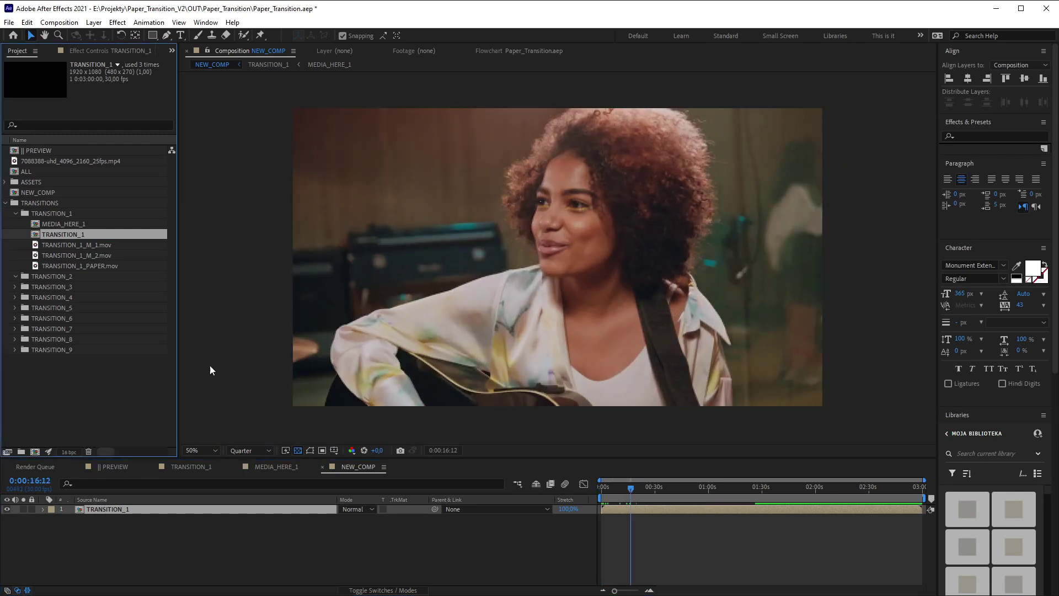
left_click_drag(633, 492, 635, 490)
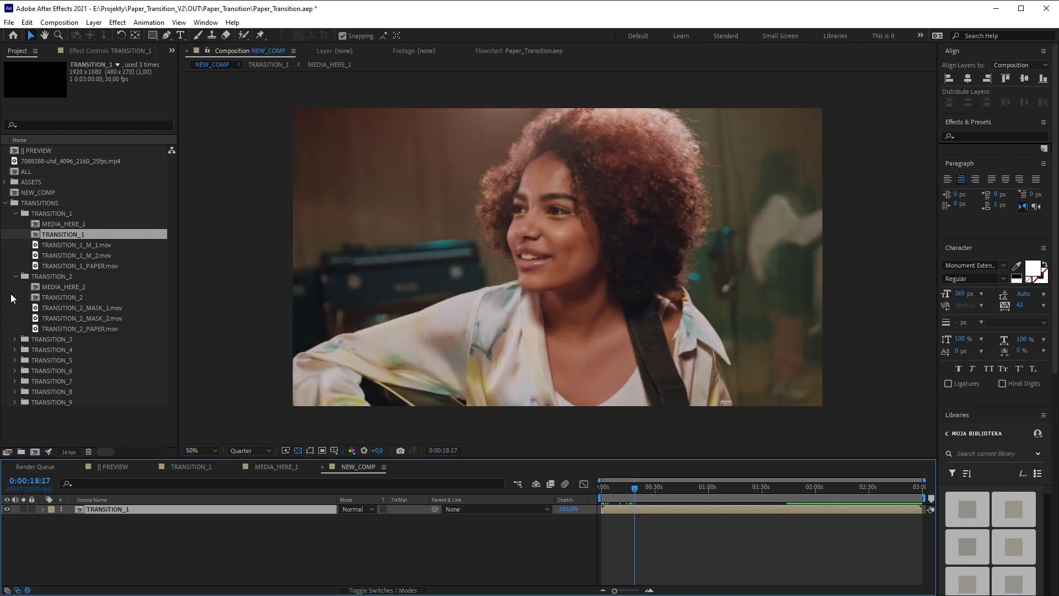
left_click_drag(68, 297, 152, 504)
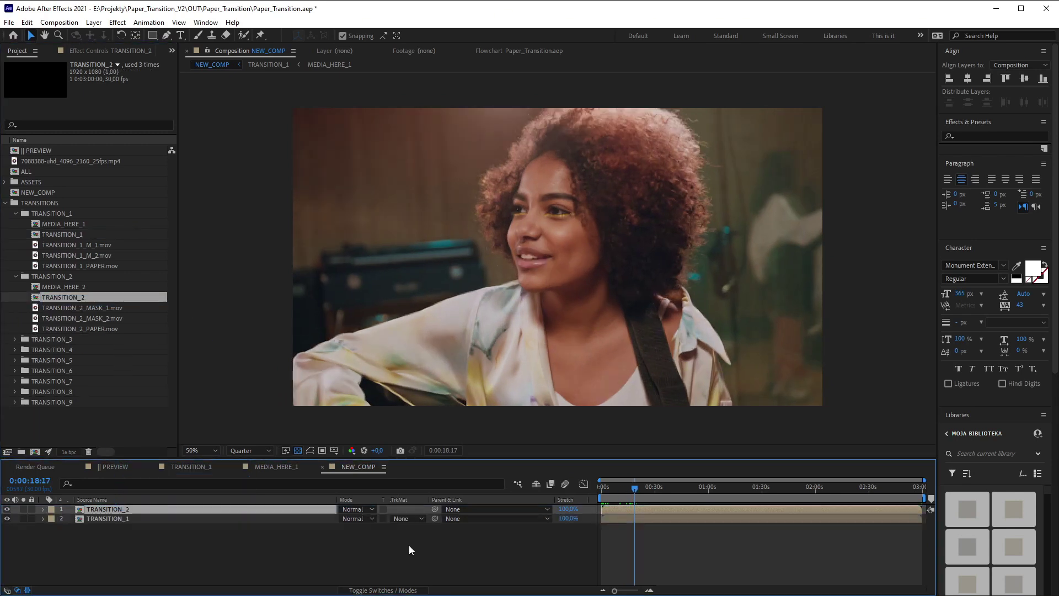
Shift the TRANSITION_2 layer to start at about 16 seconds and preview the changeover from 0:00:13:00
left_click_drag(627, 510, 644, 512)
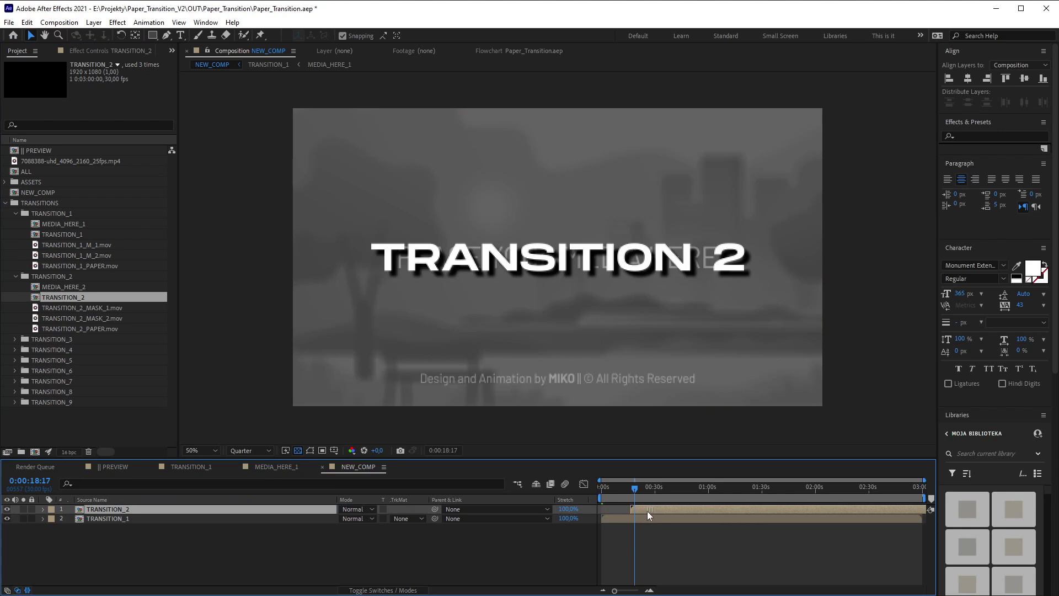
left_click(625, 489)
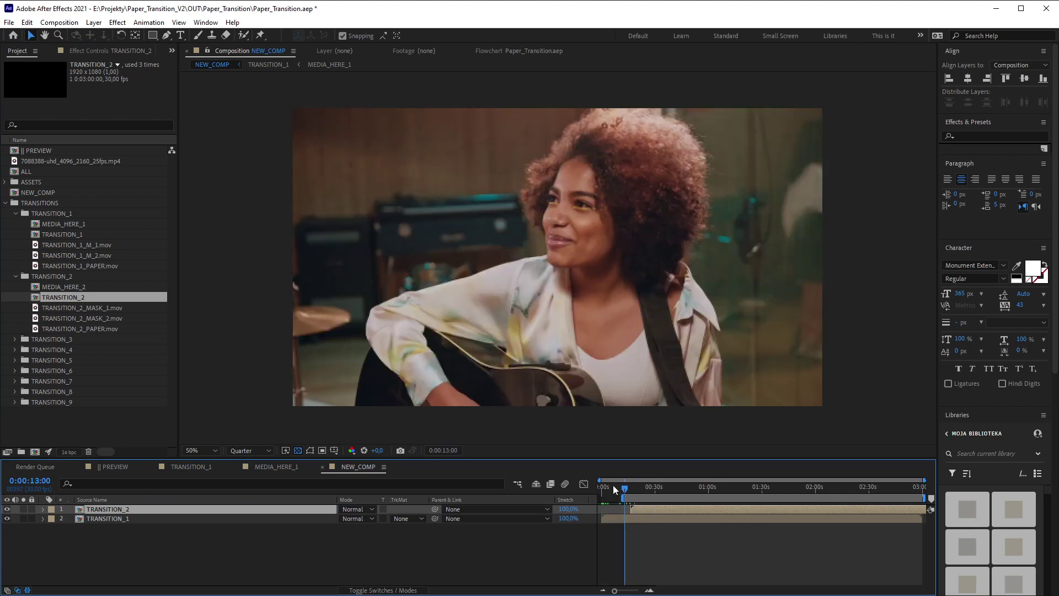
key("space")
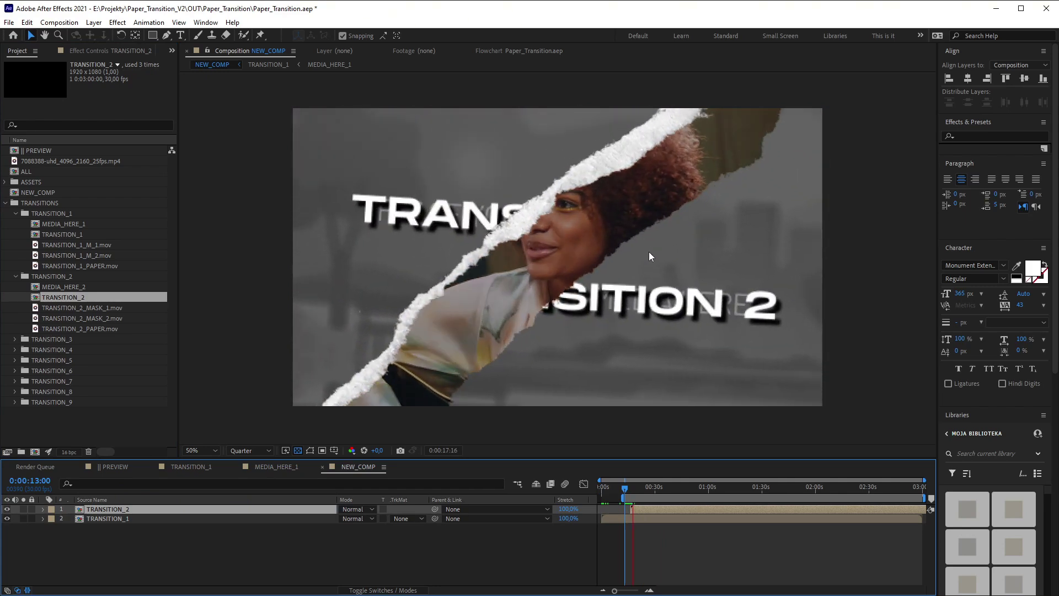
Open the MEDIA_HERE_2 composition nested inside TRANSITION_2
double_click(644, 508)
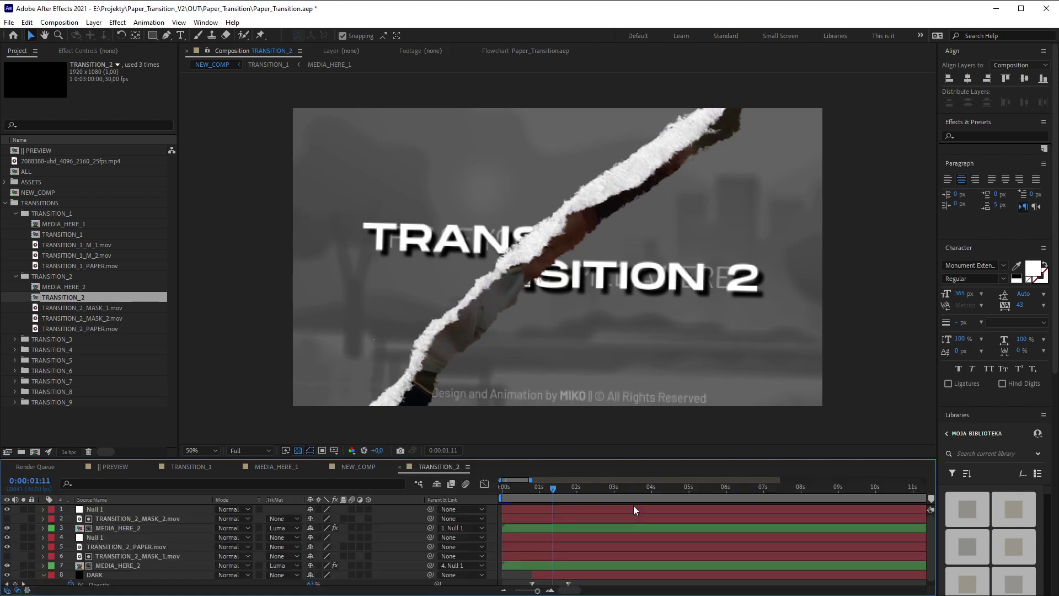
double_click(114, 535)
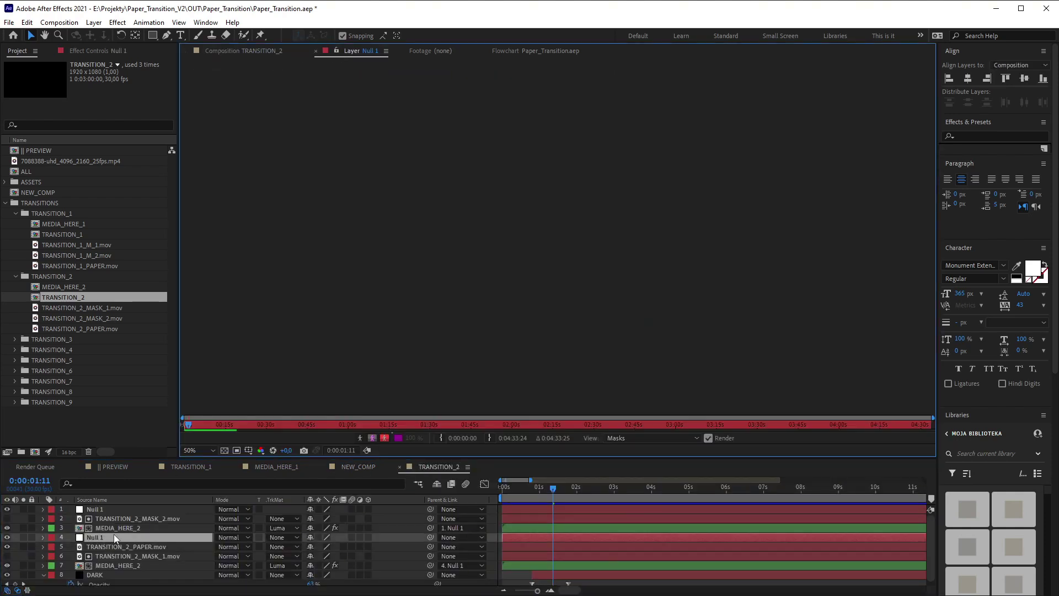
left_click(117, 528)
double_click(117, 528)
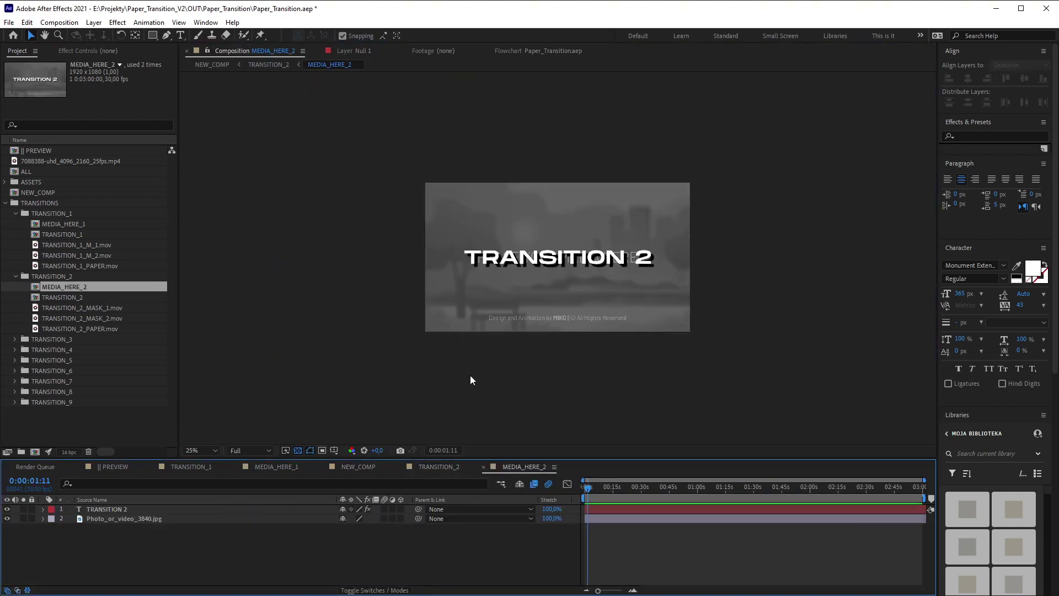
Add the clip 5648486-uhd_4096_2160_25fps from the pexels folder as the top layer of MEDIA_HERE_2 and scale it to 52.4%
key("alt+Tab")
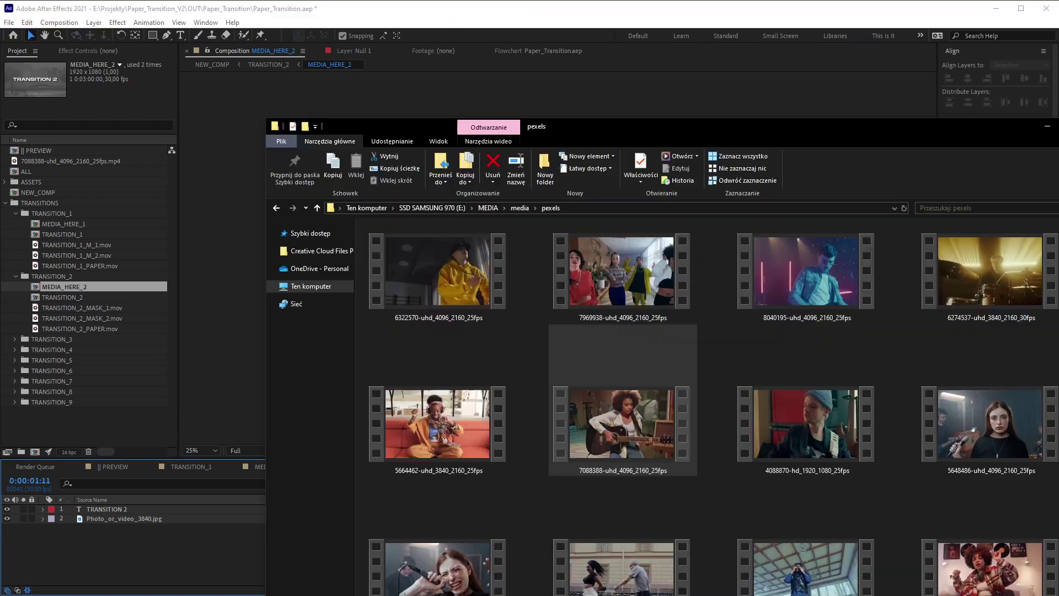
left_click_drag(967, 460, 210, 554)
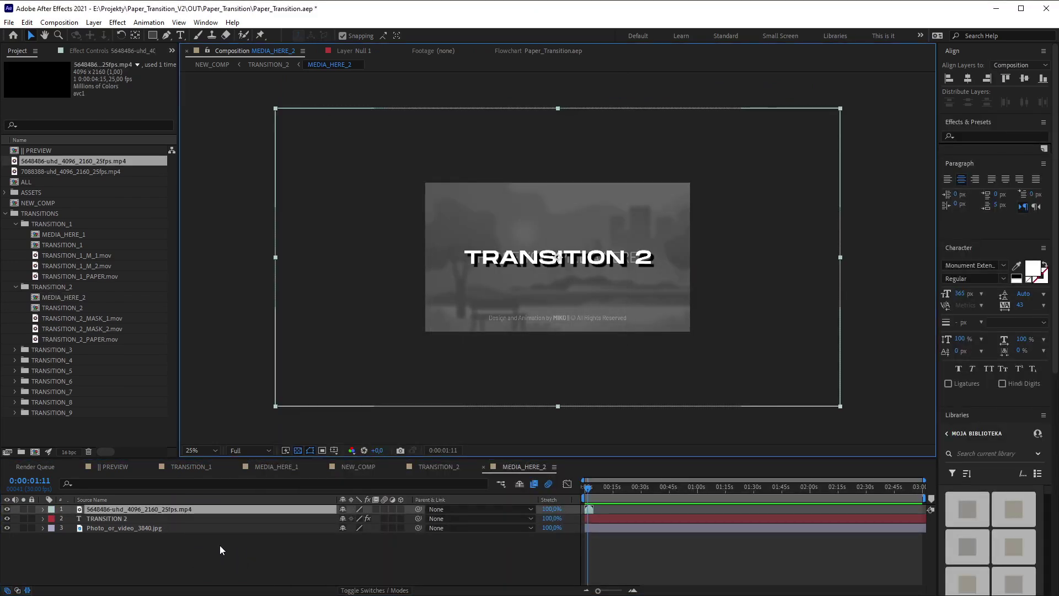
key("s")
left_click_drag(357, 518, 312, 529)
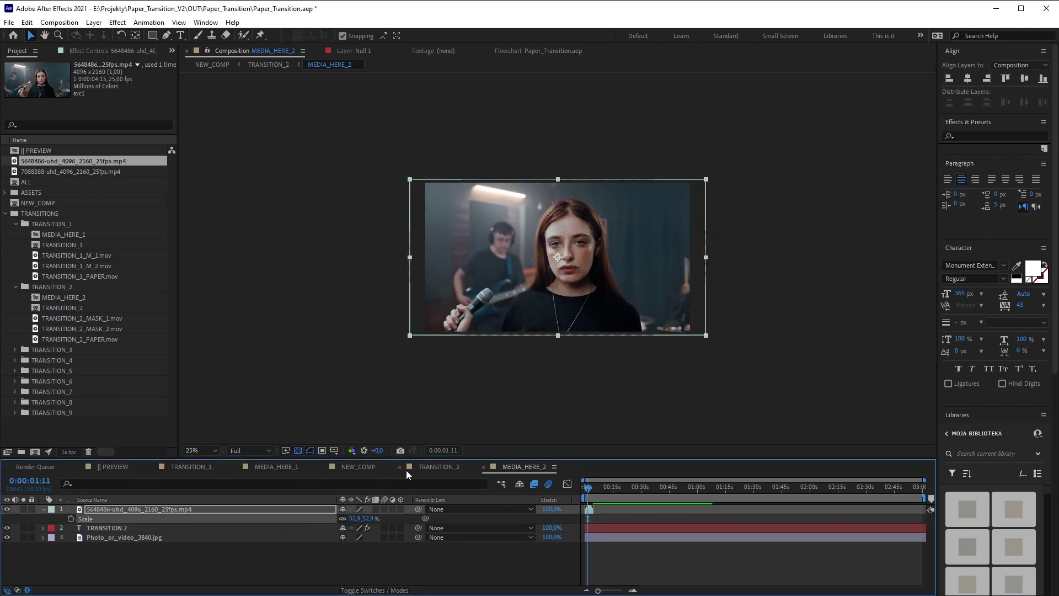
Return to NEW_COMP and preview the transition between the two videos from 0:00:13:28
left_click(365, 468)
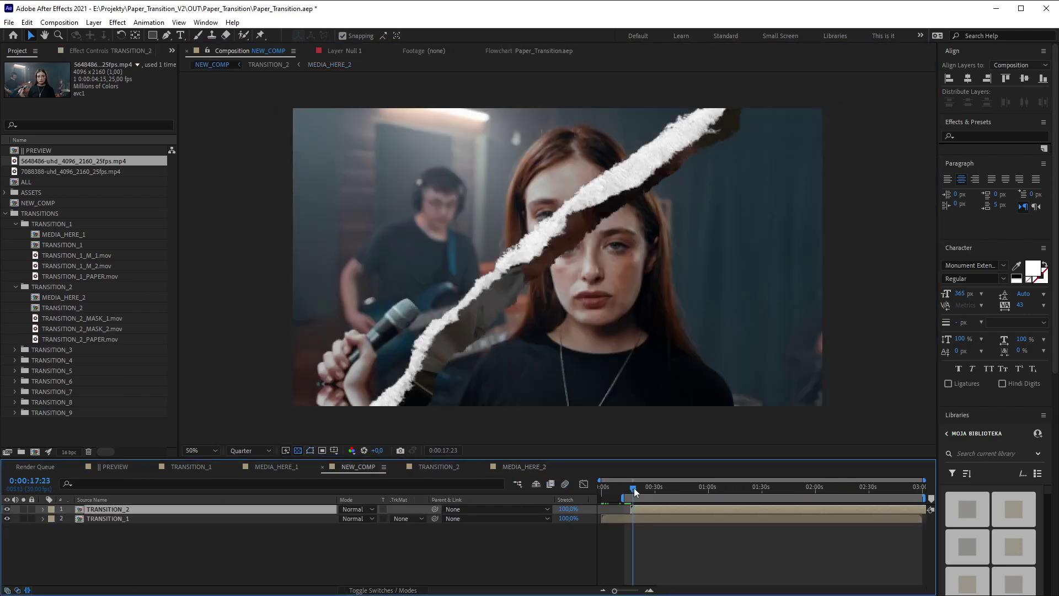
left_click_drag(634, 487, 626, 491)
key("space")
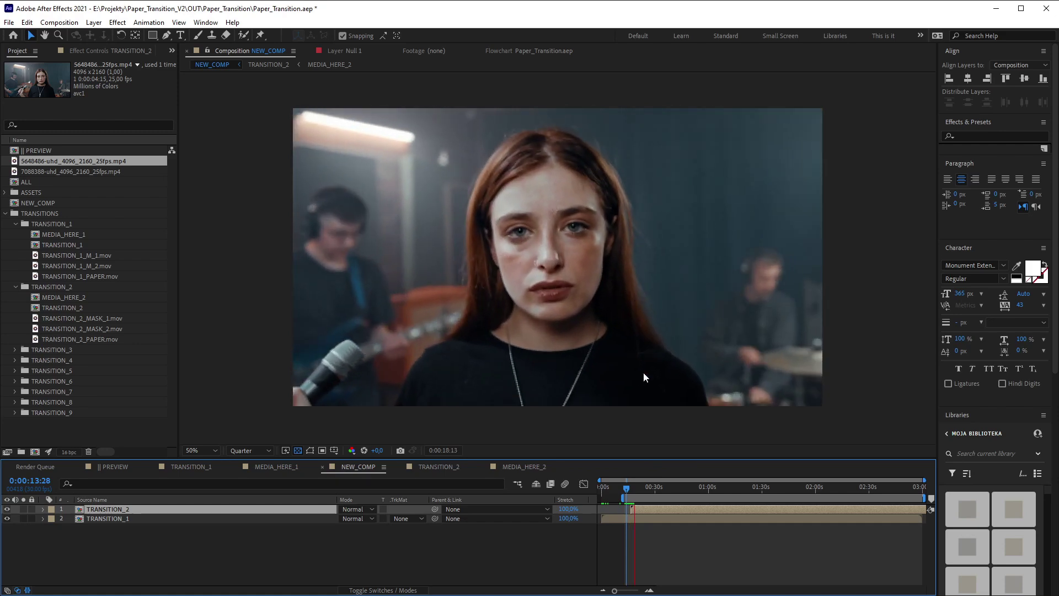
key("space")
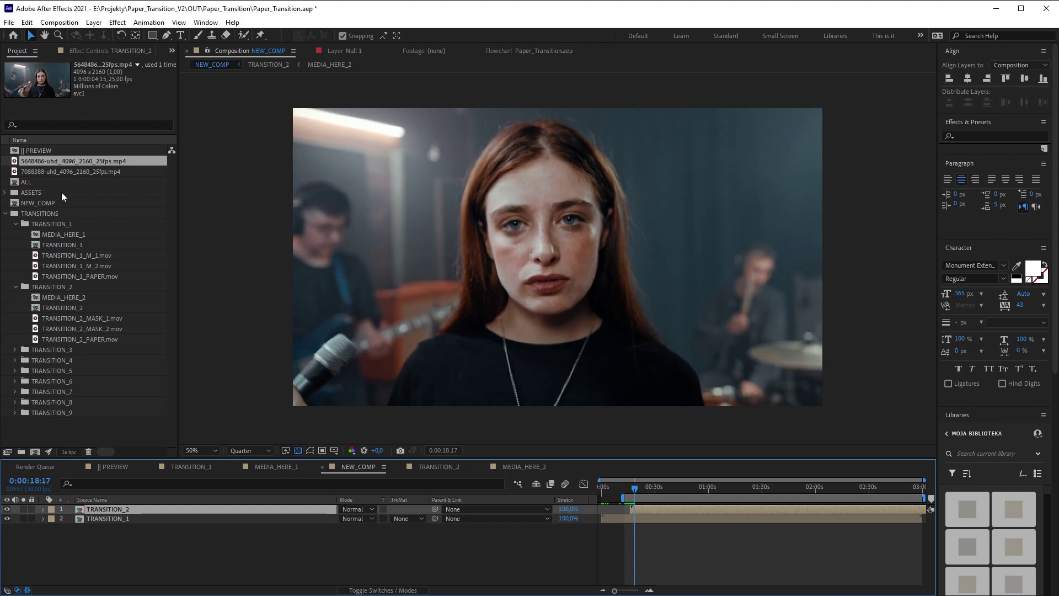
Collapse the TRANSITIONS folder in the project list
left_click(5, 213)
left_click(72, 337)
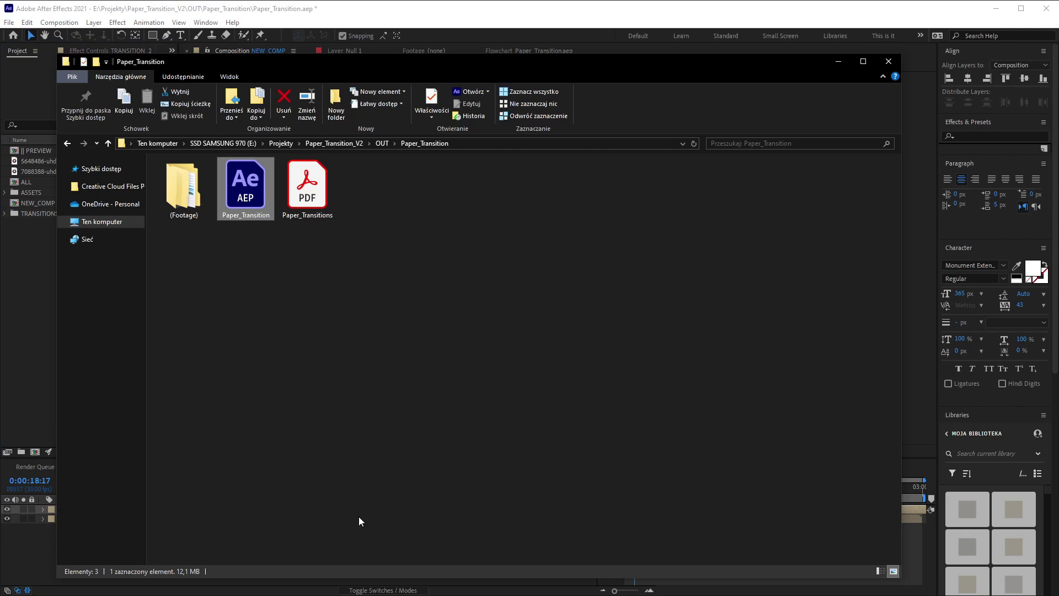
Open the Paper_Transitions PDF from the Paper_Transition folder and examine its font, audio, media and contact links
left_click(312, 263)
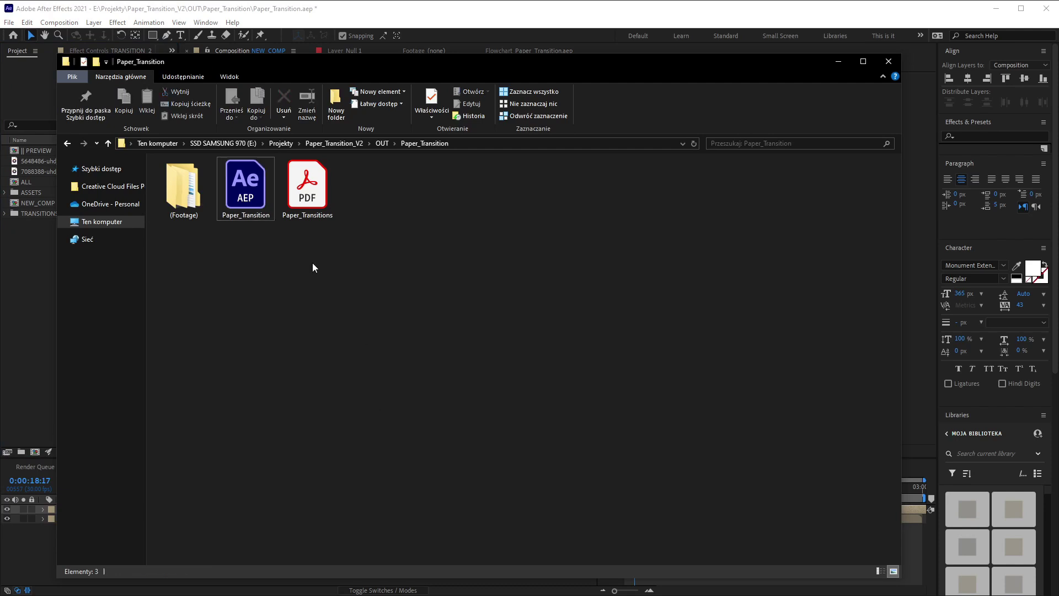
left_click(307, 188)
double_click(320, 206)
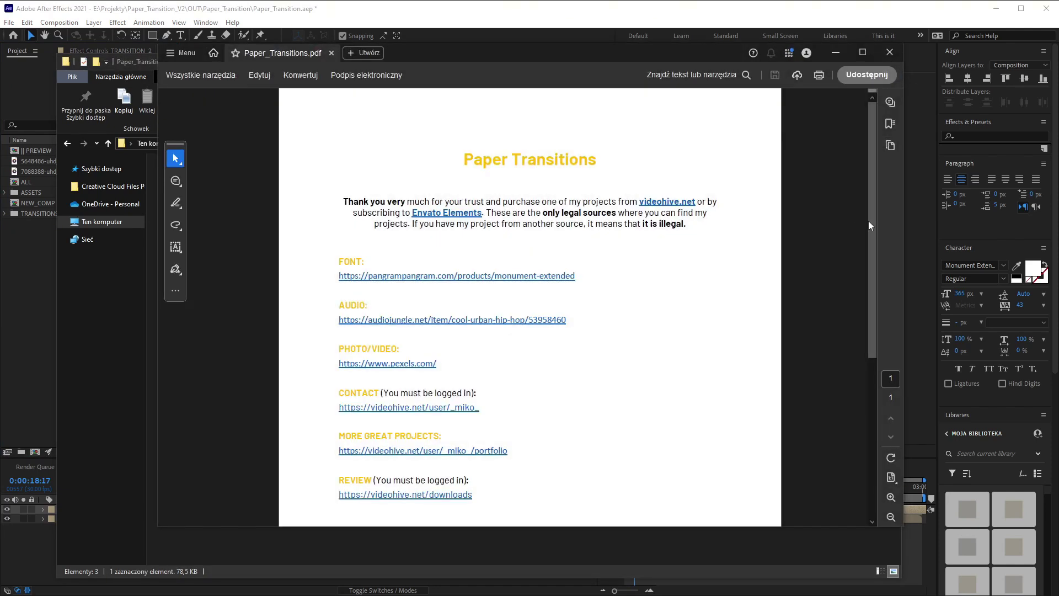
scroll(875, 237, "down", 1)
left_click_drag(876, 239, 875, 187)
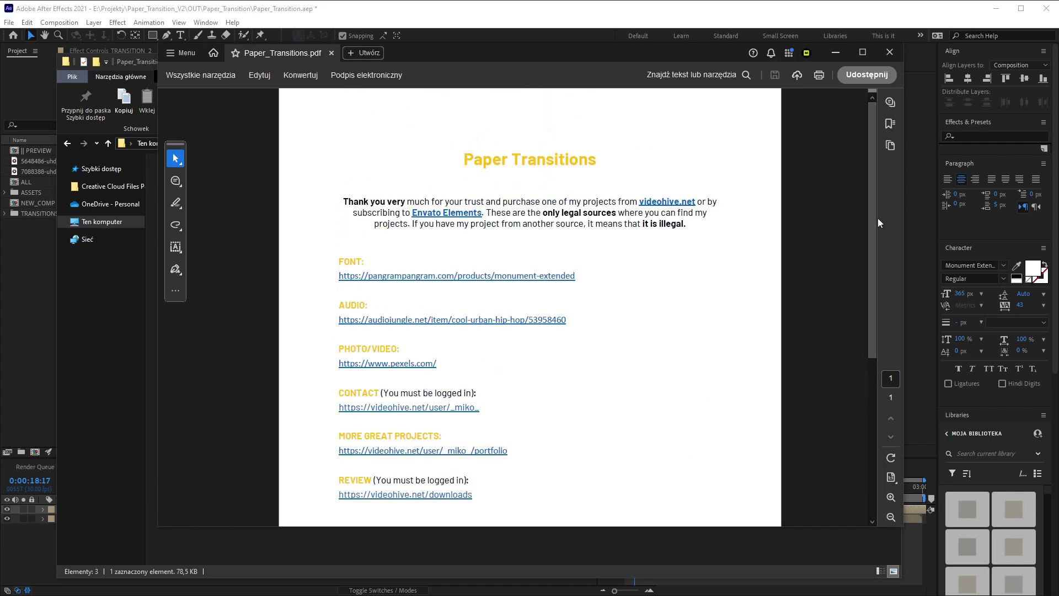